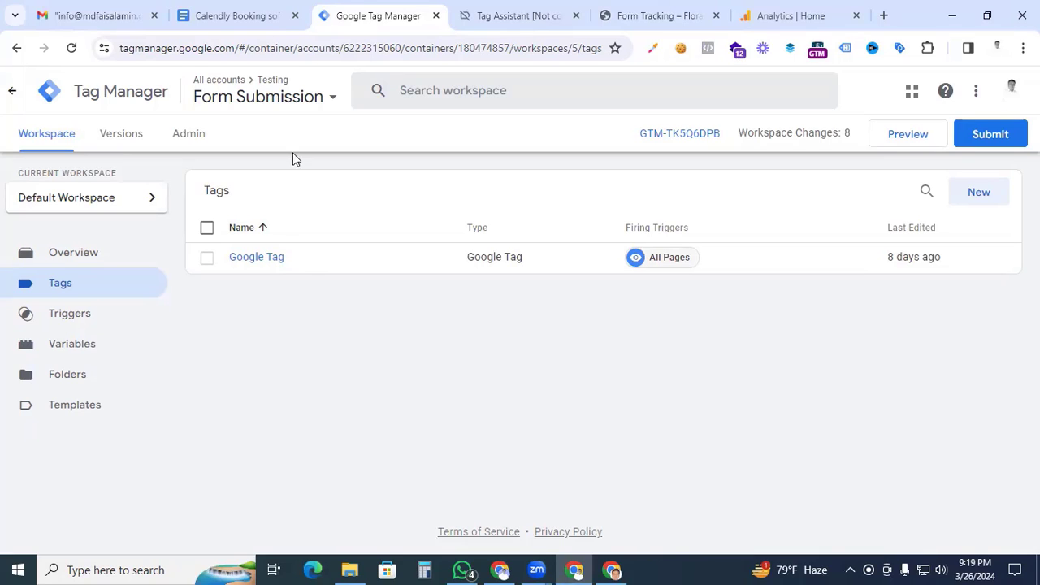
- Switch to the Google Docs guide that holds the Calendly Custom HTML Tag script
click(244, 15)
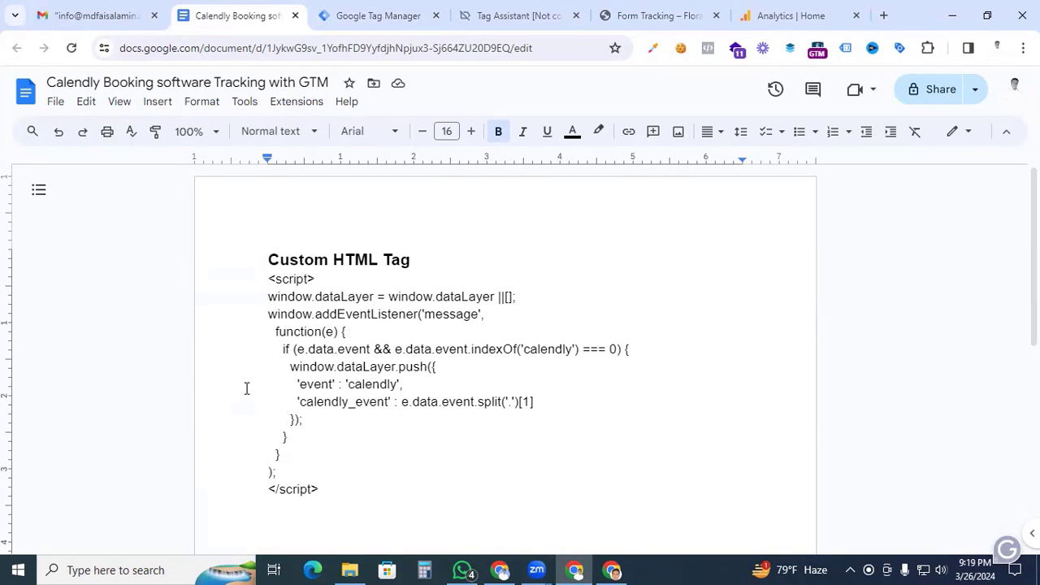
- Copy the Calendly listener script from the guide and start a new Tag Manager tag
drag(269, 279, 350, 495)
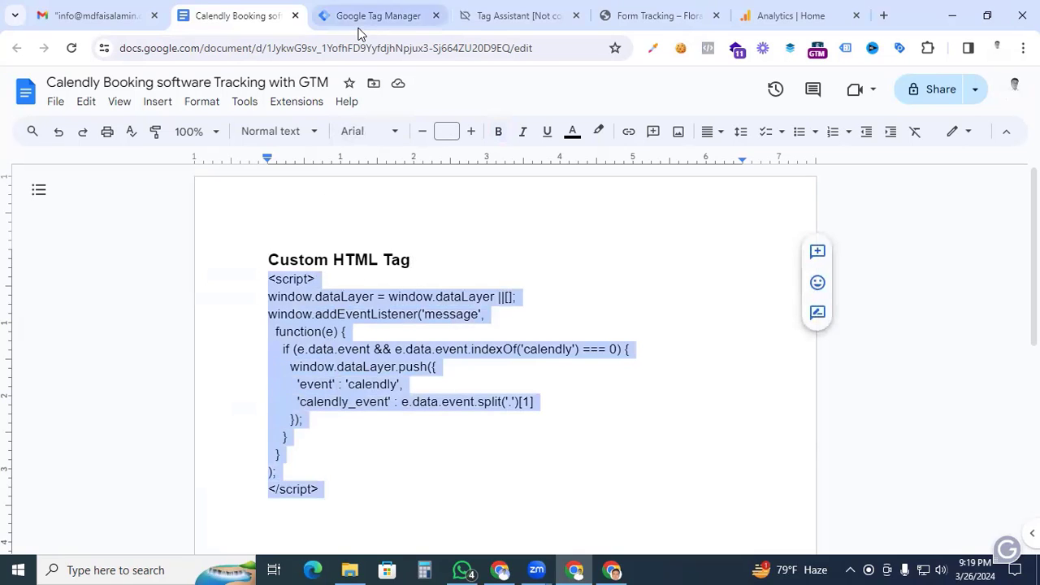
click(363, 27)
click(979, 193)
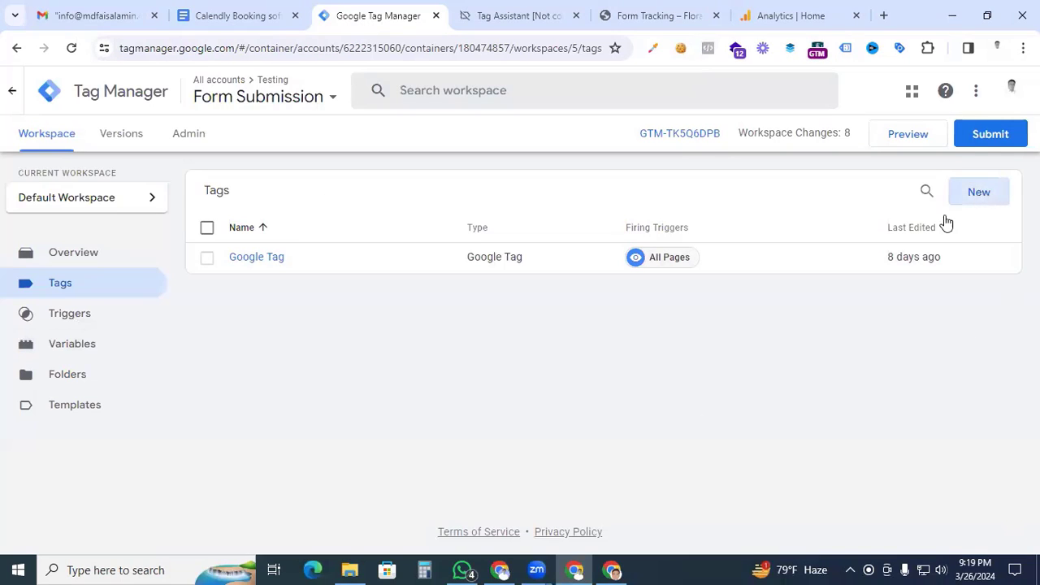
- Make the new tag a Custom HTML tag containing the pasted Calendly listener script
click(583, 240)
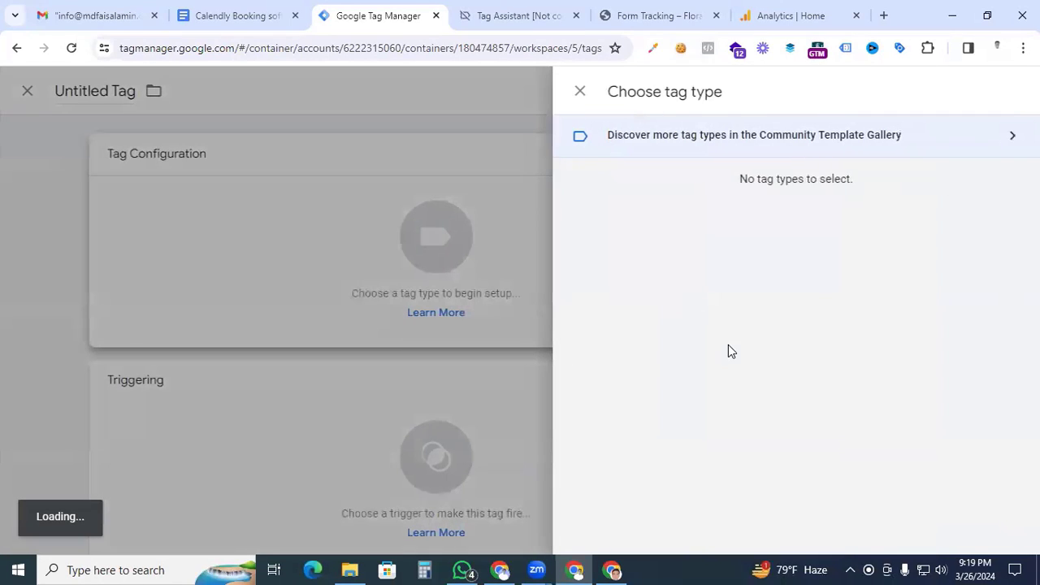
scroll(728, 351, down, 5)
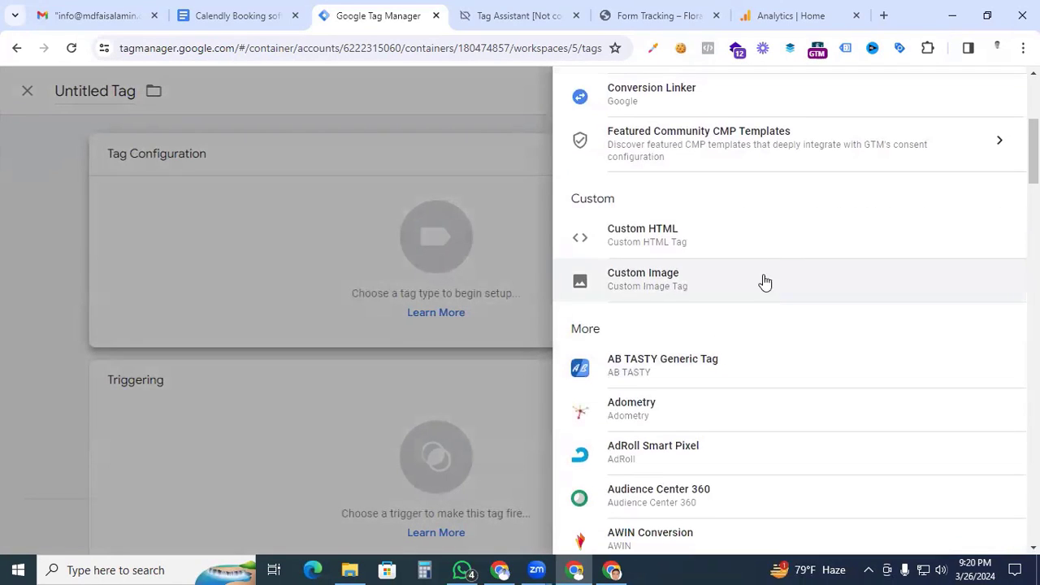
click(648, 249)
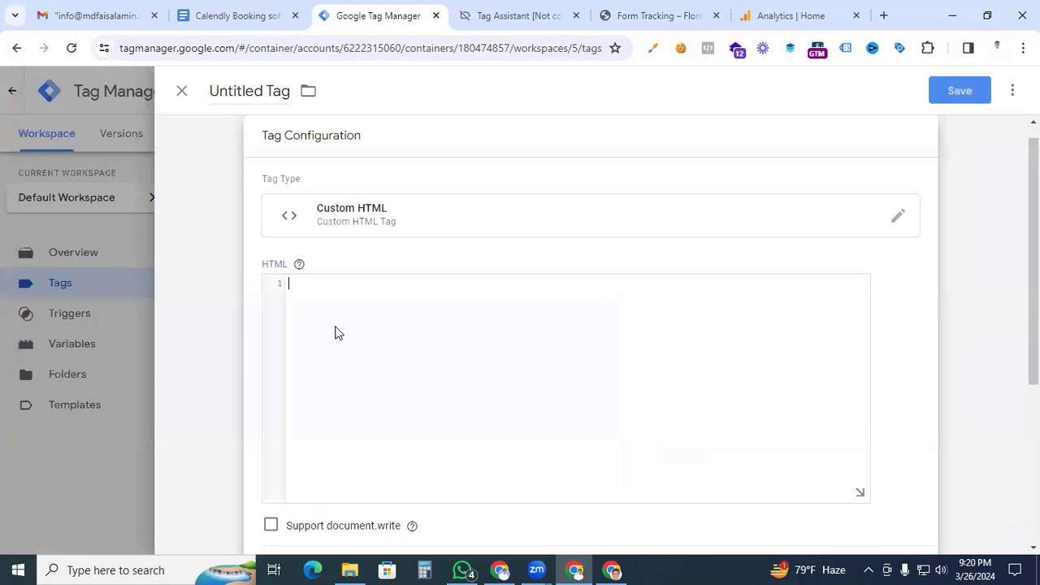
click(338, 333)
text(<script> window.dataLayer = window.dataLayer || []; window.addEventListener('message',   function(e) {     if (e.data.event && e.data.event.indexOf('calendly') === 0) {       window.dataLayer.push({         'event' : 'calendly',         'calendly_event' : e.data.event.split('.')[1]       });     }   } ); </script>)
- Fire the tag on All Pages, name it 'cHTML Calndly', and save it
scroll(631, 420, down, 3)
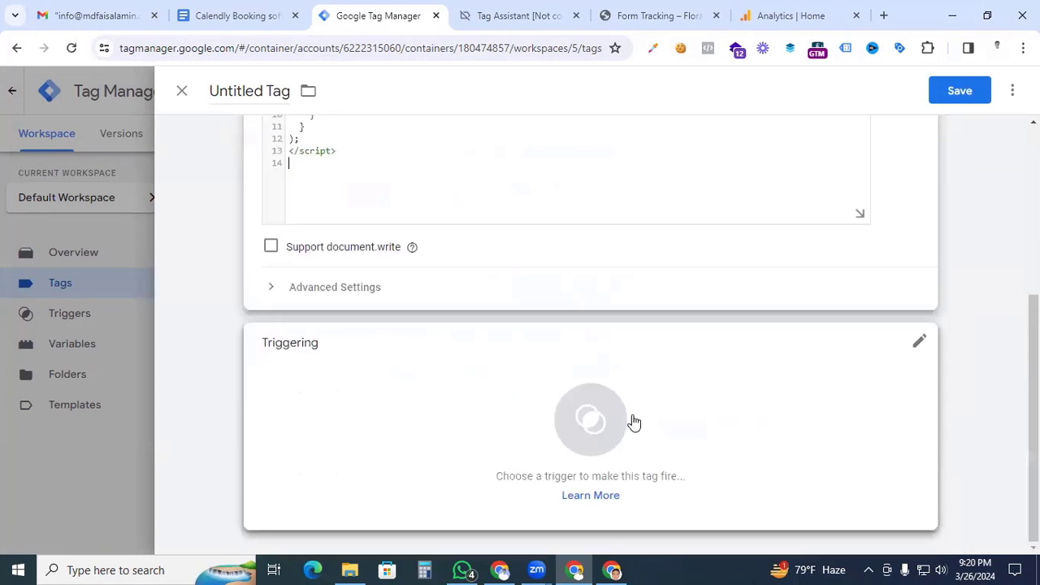
click(593, 426)
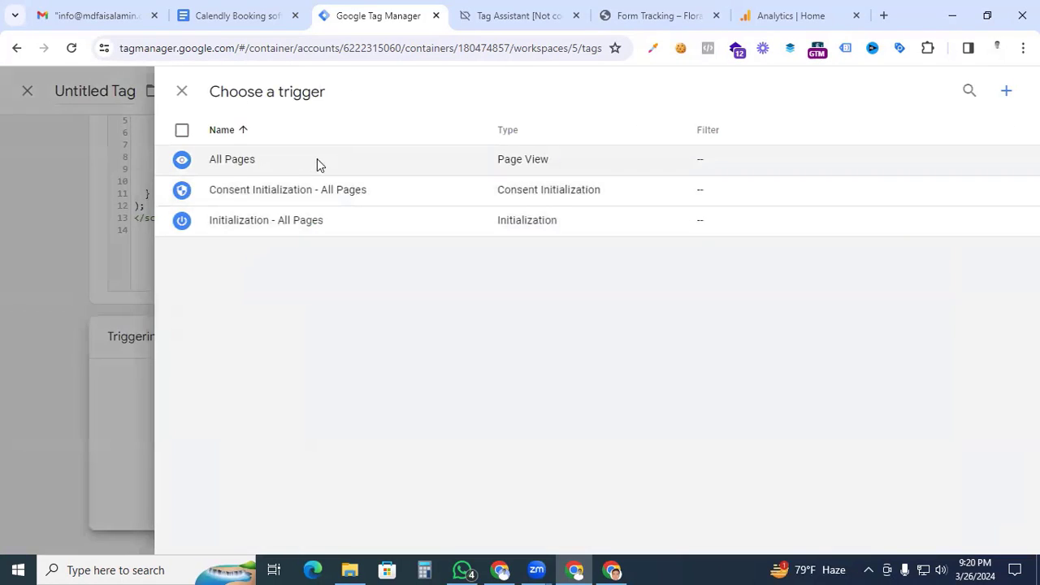
click(318, 160)
click(264, 90)
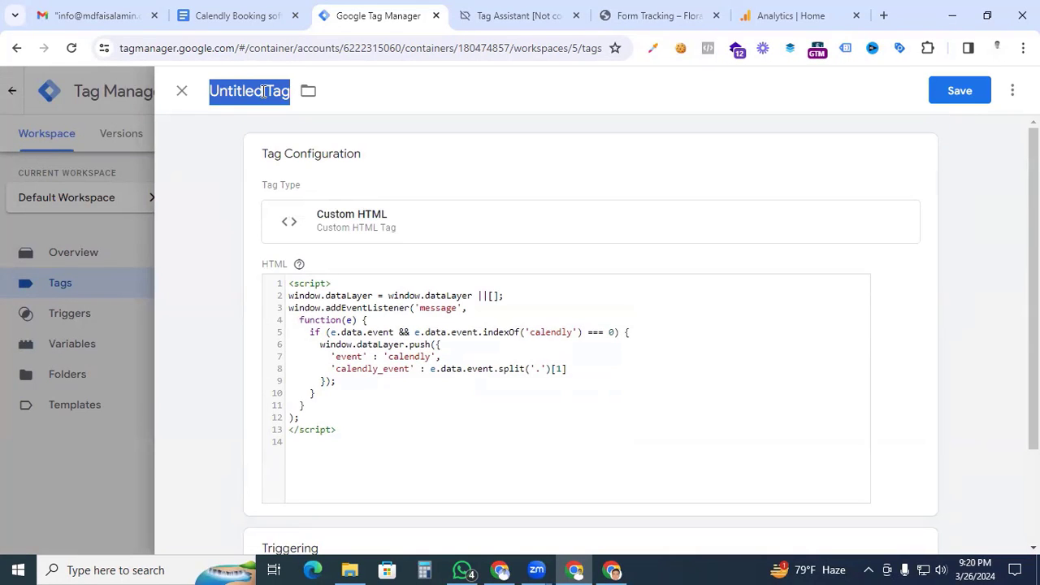
text(c)
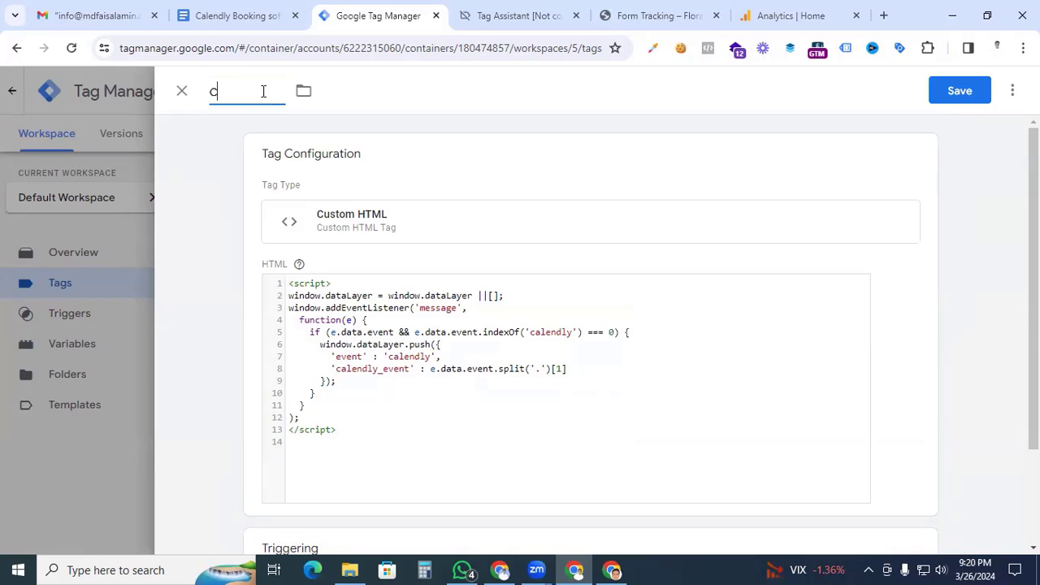
text(HTML Calndly)
click(967, 96)
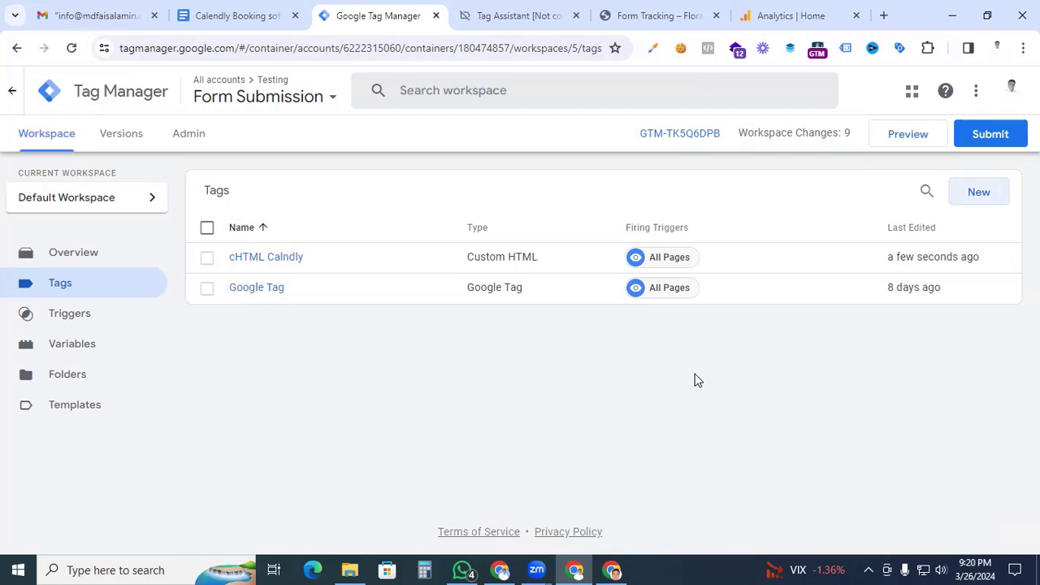
- Start Preview mode, connect Tag Assistant, and open the site's Form Tracking page
click(908, 140)
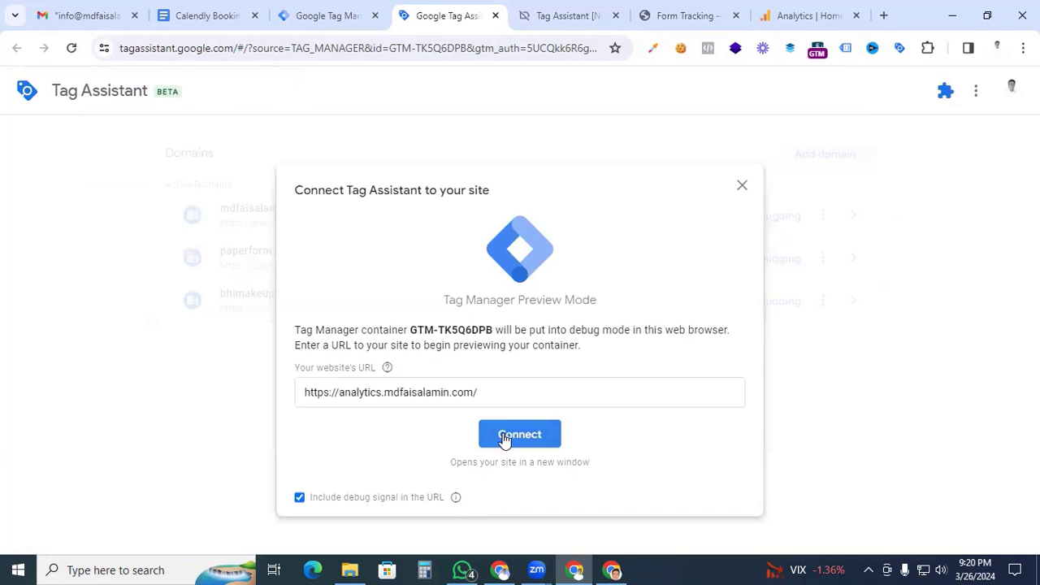
click(505, 439)
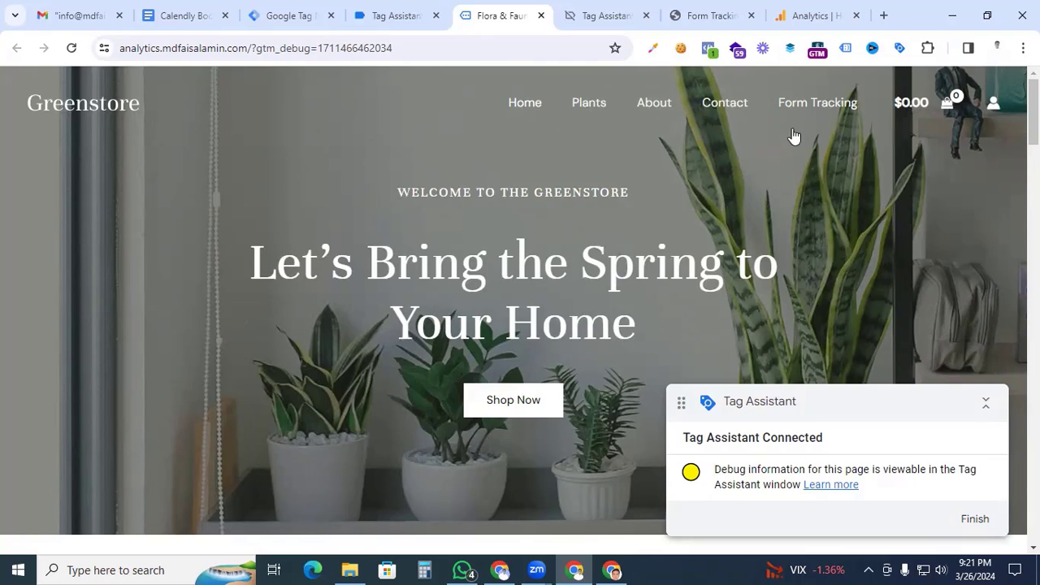
click(789, 103)
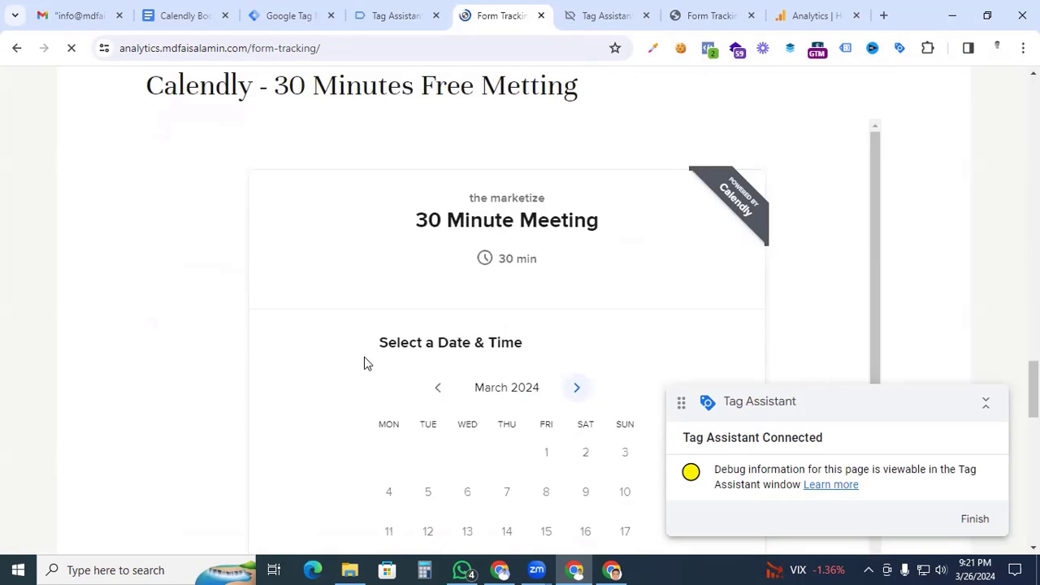
scroll(365, 363, down, 3)
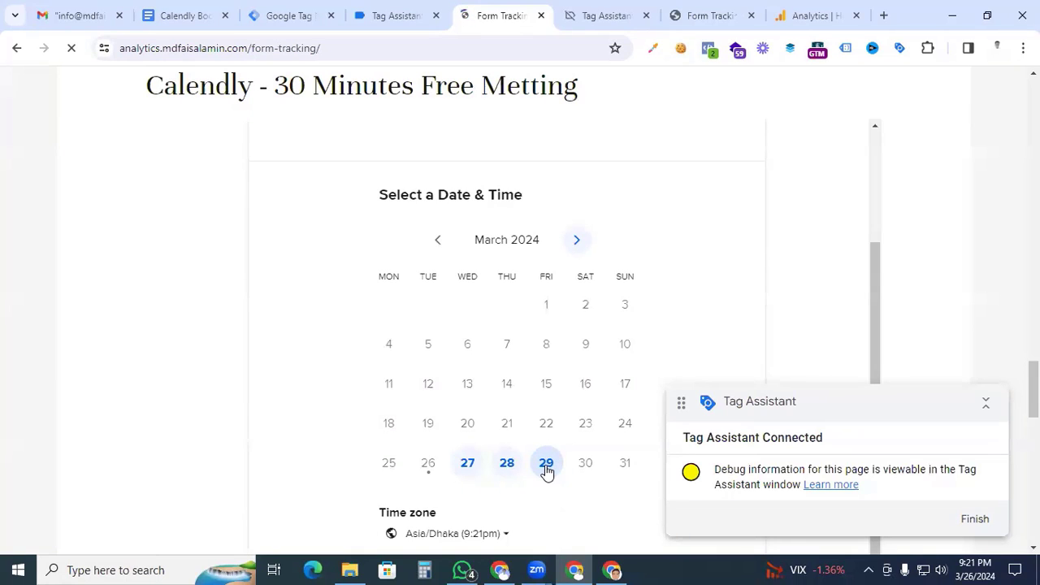
- Pick March 29 at 12:30pm for the 30 Minute Meeting in Calendly
click(546, 465)
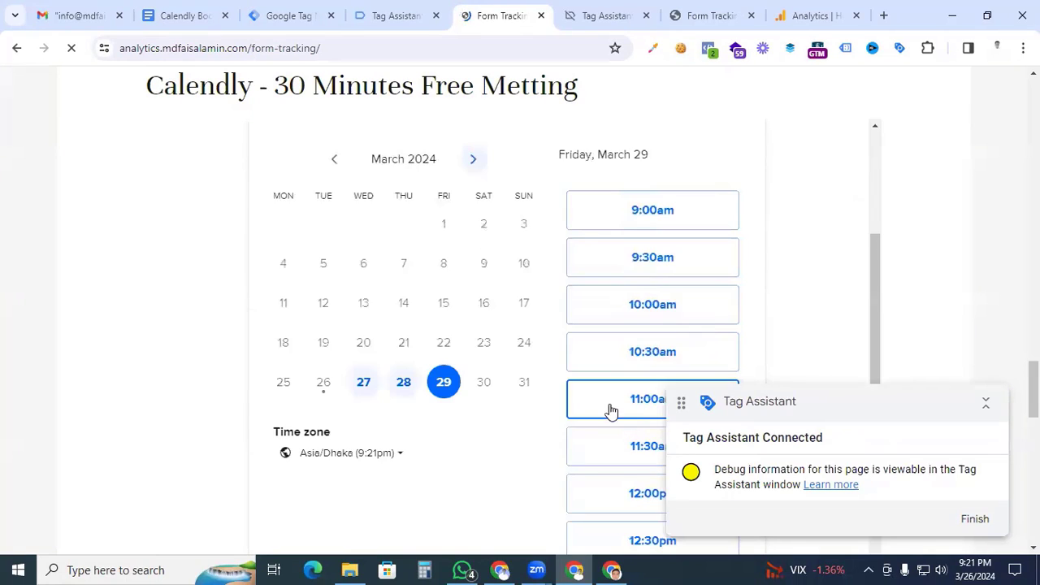
scroll(610, 412, down, 1)
scroll(600, 427, down, 1)
click(611, 397)
click(691, 316)
- Autofill the booking details, schedule the event, and view the Tag Assistant summary
scroll(574, 382, down, 2)
click(487, 268)
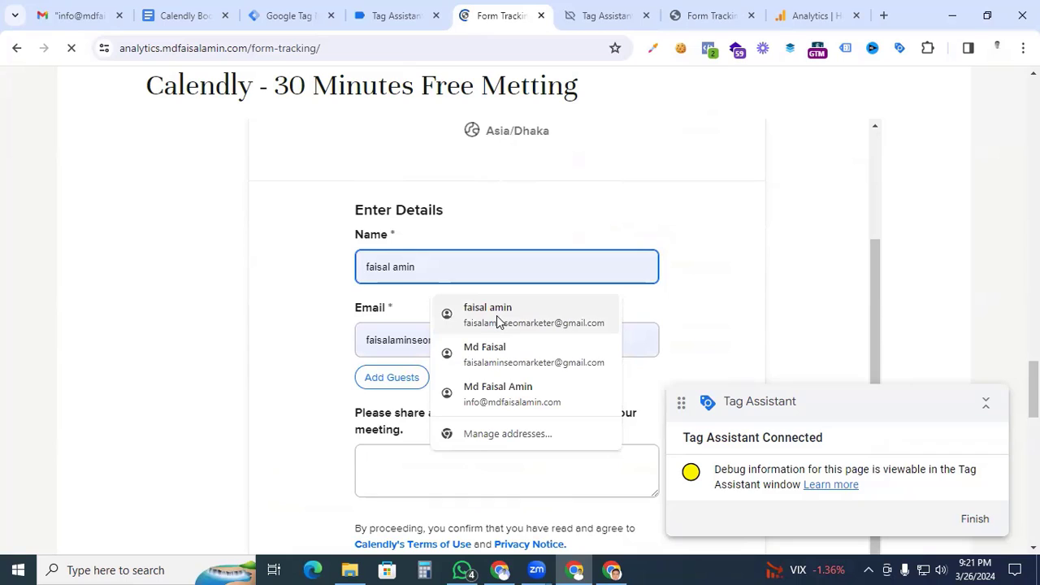
click(496, 315)
scroll(466, 482, down, 2)
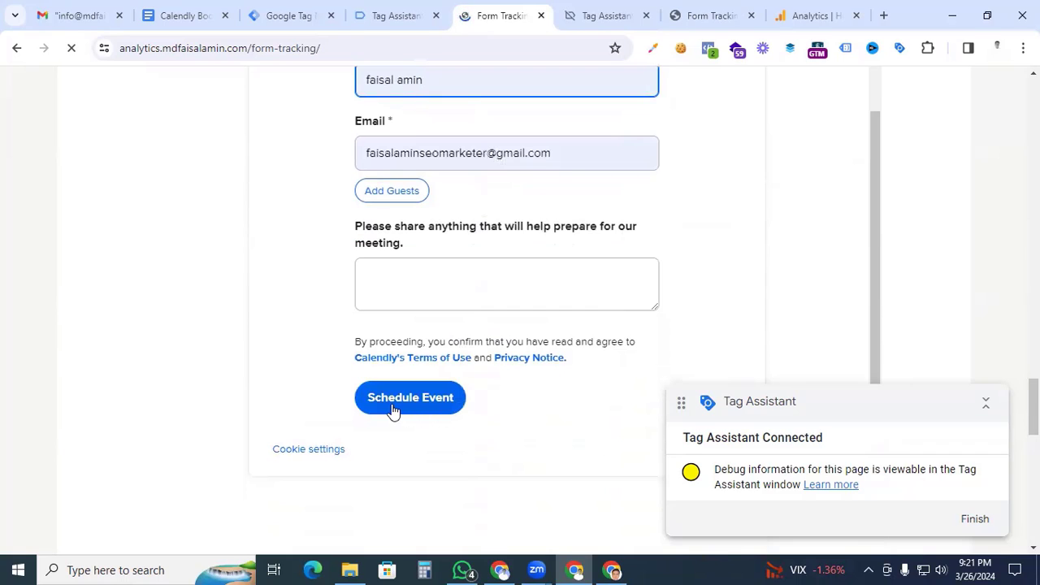
click(393, 408)
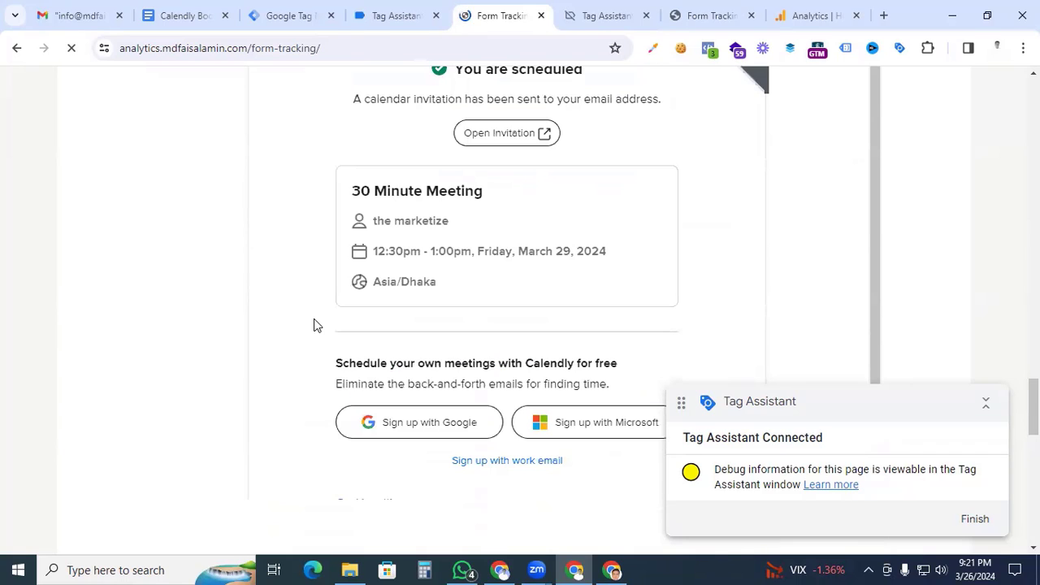
click(387, 15)
click(533, 362)
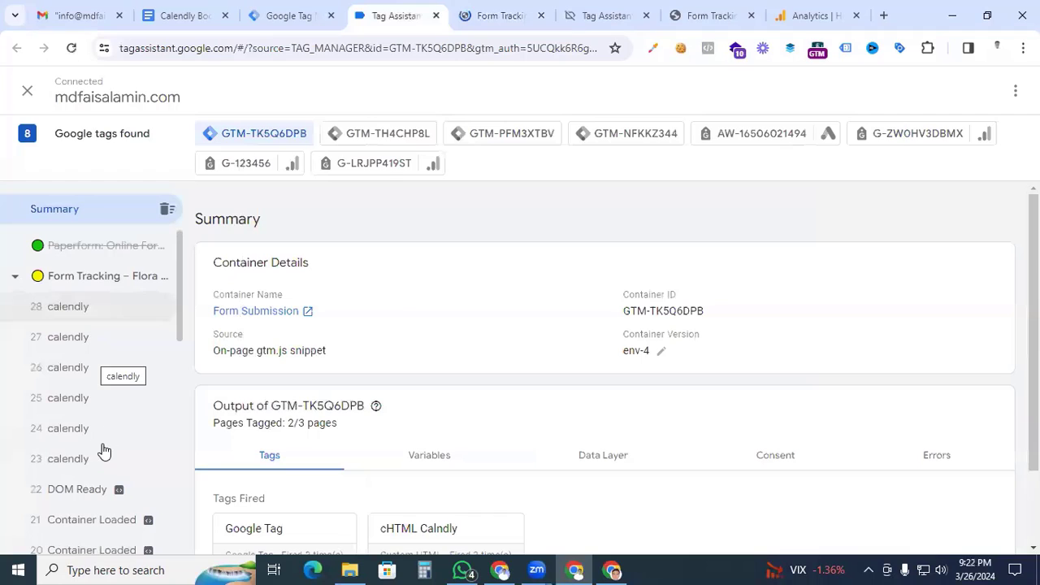
- Inspect calendly events 28 and 26, noting event_scheduled and date_and_time_selected values
click(81, 317)
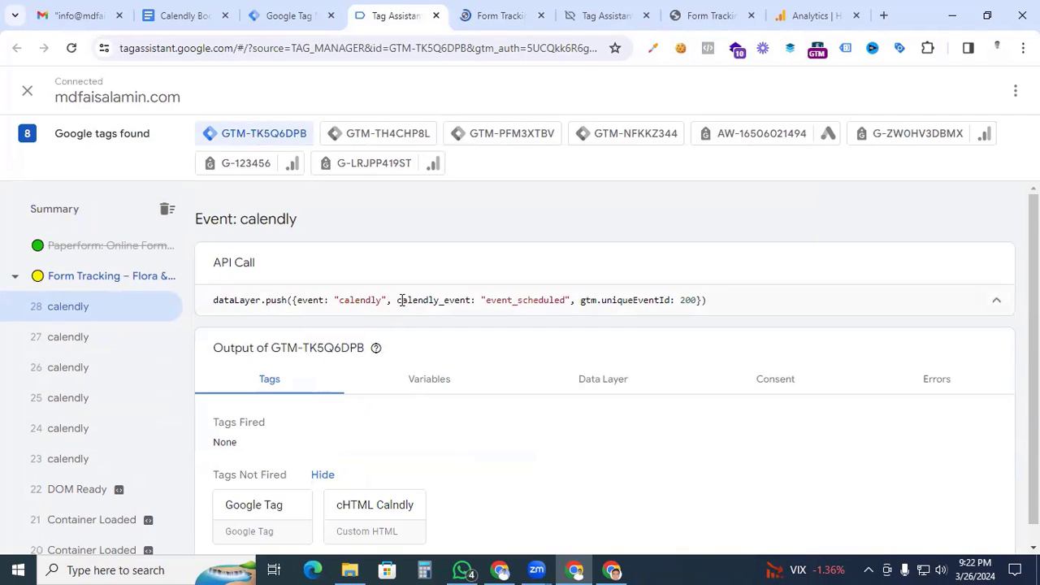
drag(403, 301, 548, 302)
click(111, 341)
key(Down)
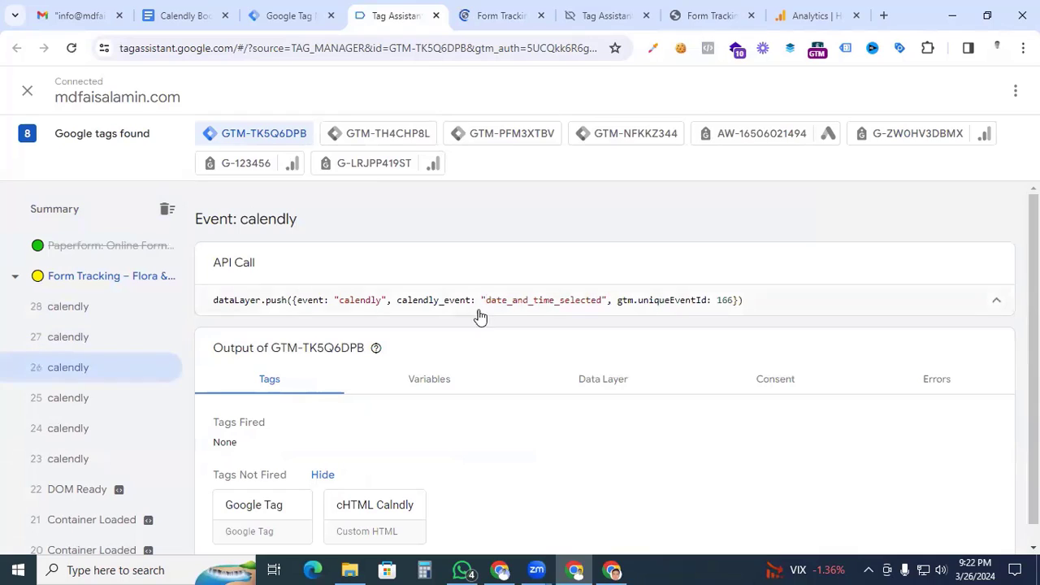
drag(486, 301, 602, 303)
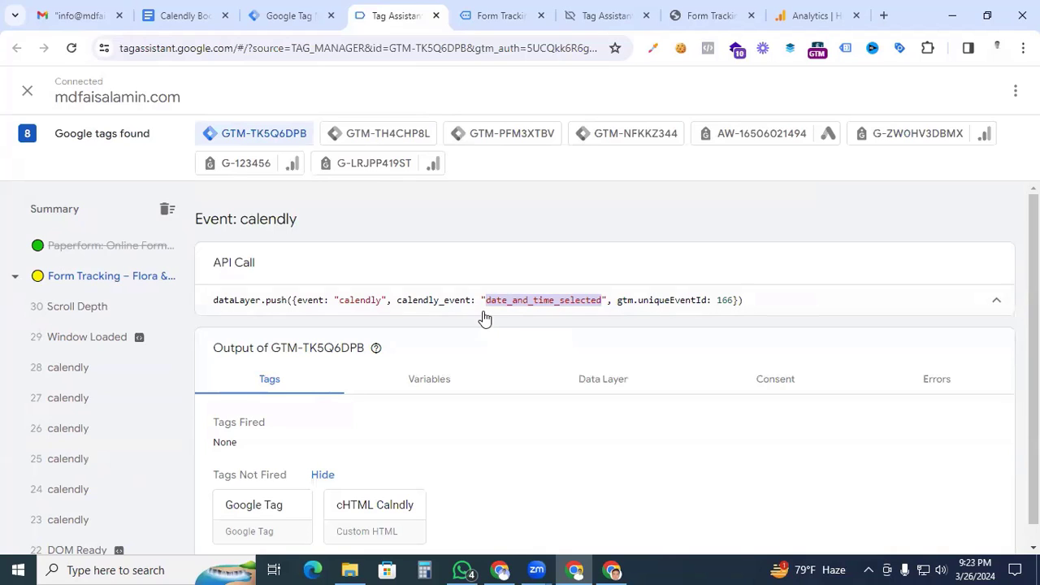
click(281, 20)
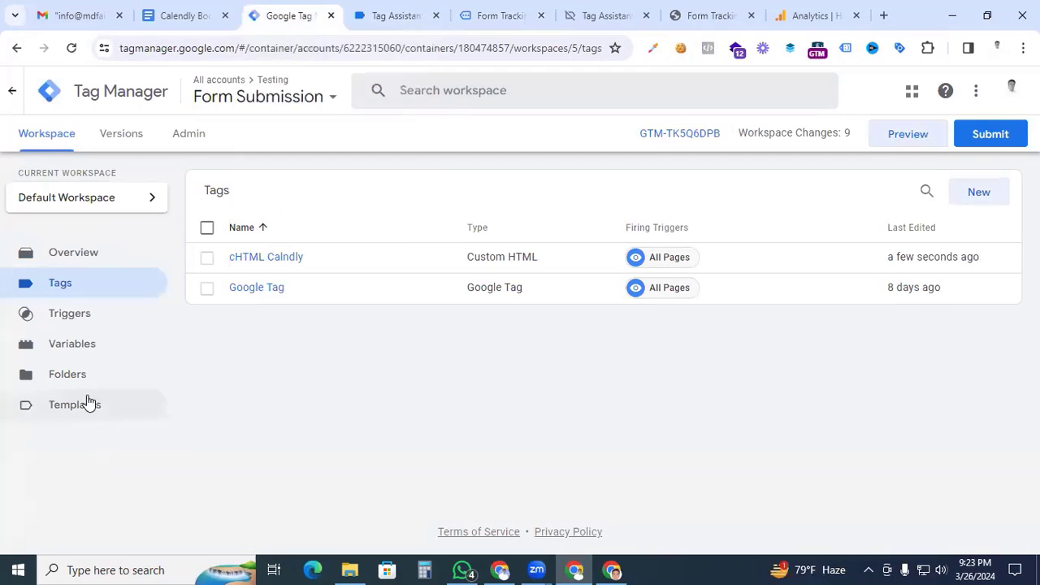
- Start a new user-defined variable of type Data Layer Variable
click(88, 355)
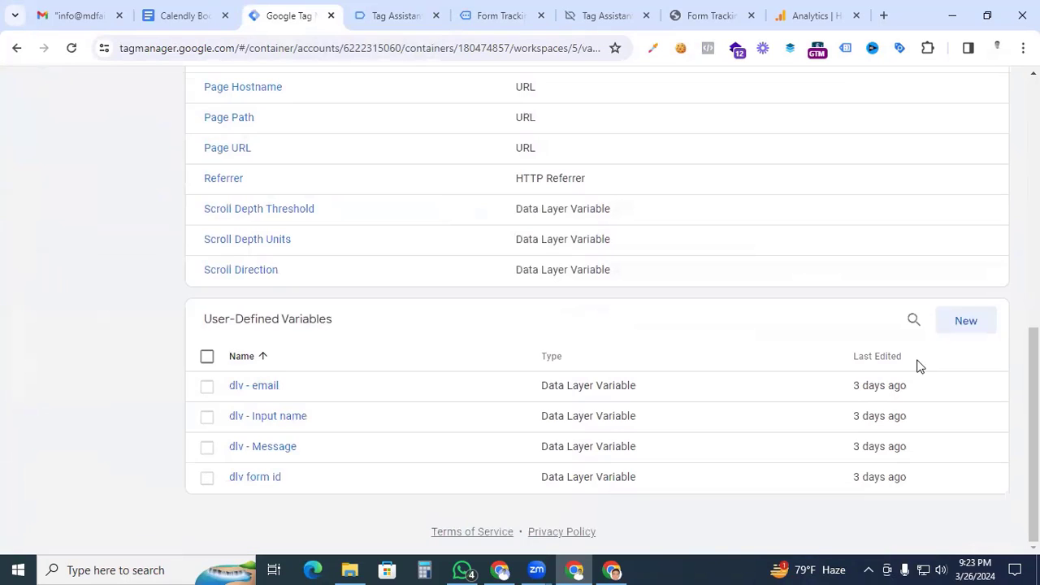
scroll(916, 365, down, 5)
click(964, 323)
click(607, 238)
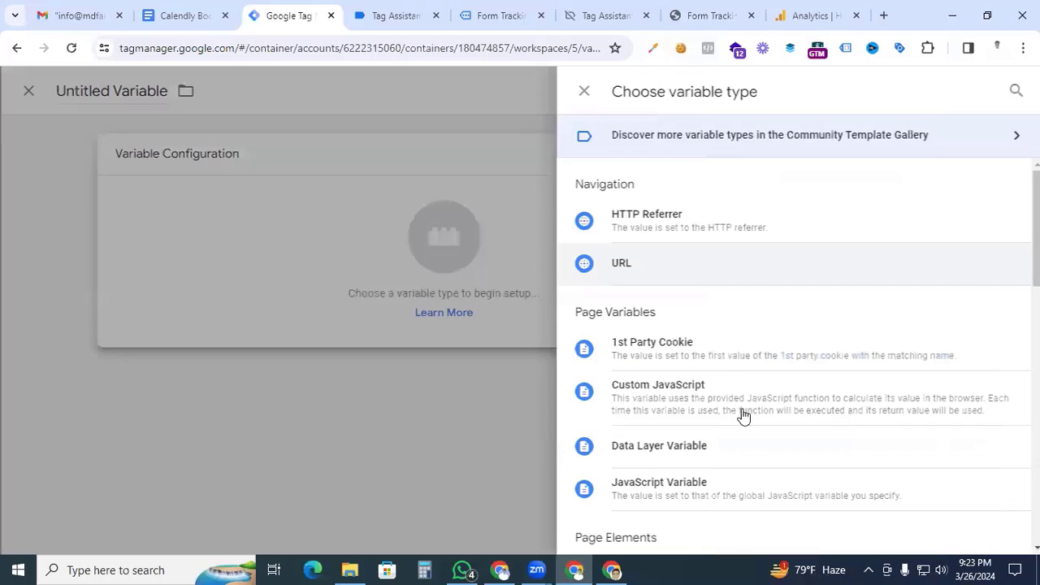
scroll(687, 371, down, 1)
click(687, 372)
click(316, 305)
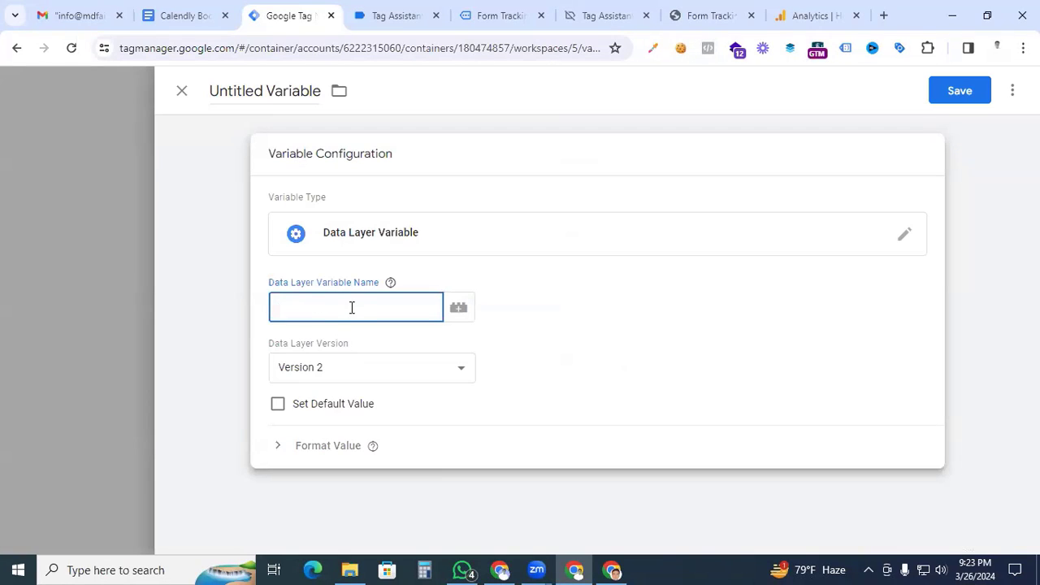
- Set its key to calendly_event from Tag Assistant, name it 'dlv - Calendly event', and save
click(395, 16)
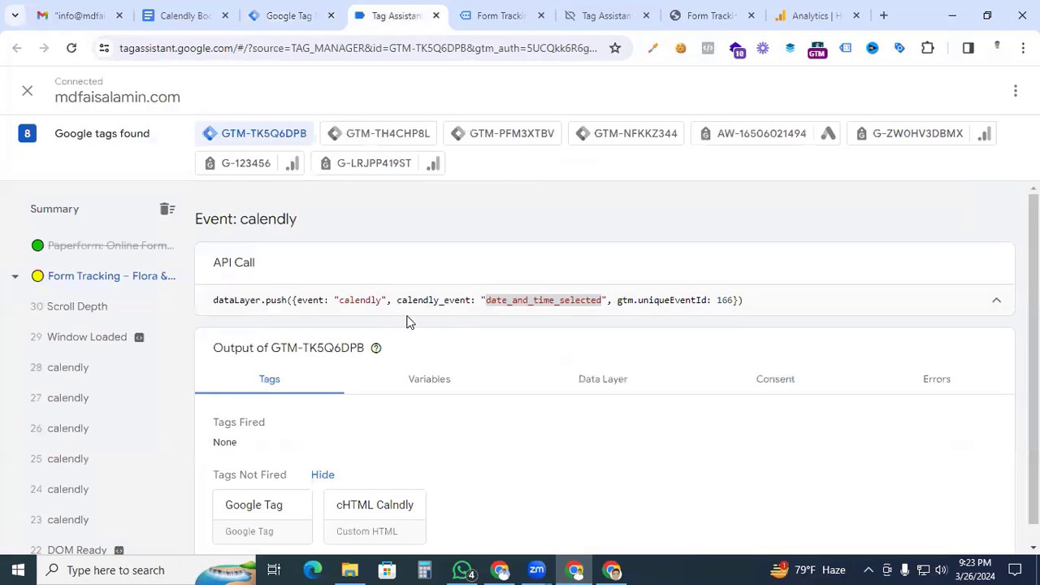
drag(398, 303, 471, 303)
key(ctrl+c)
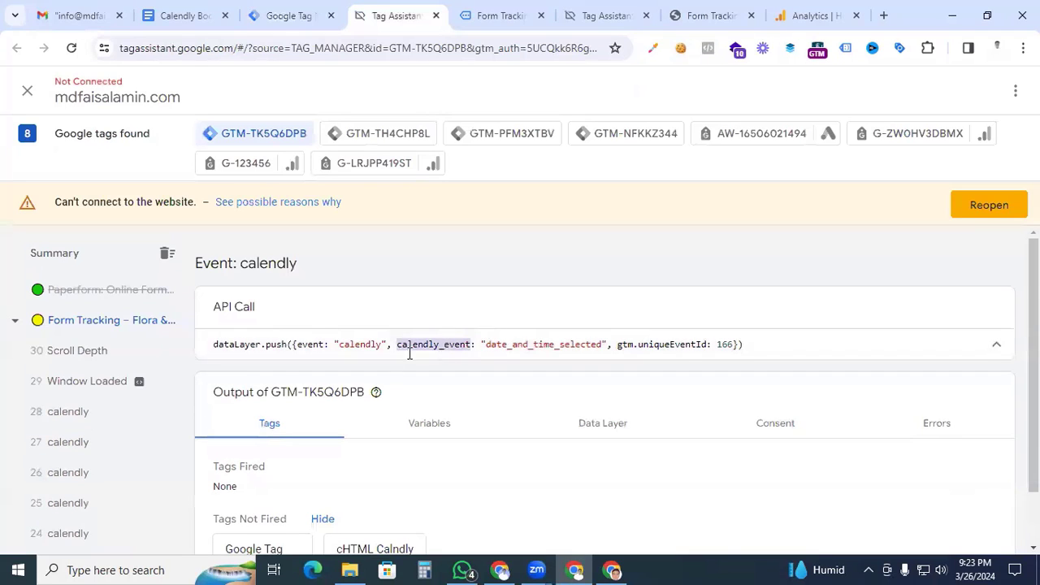
scroll(509, 342, down, 1)
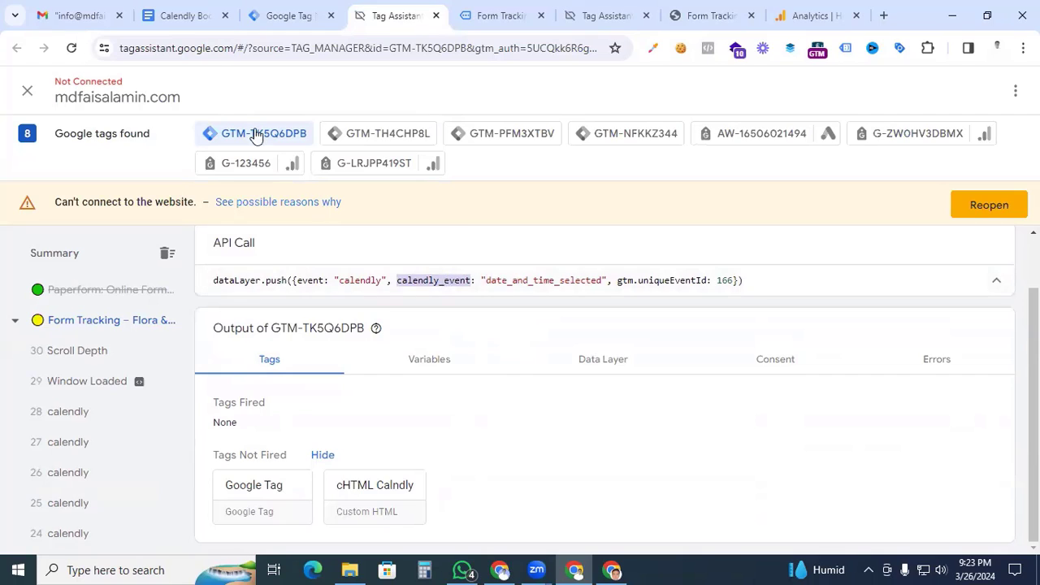
click(295, 18)
key(ctrl+v)
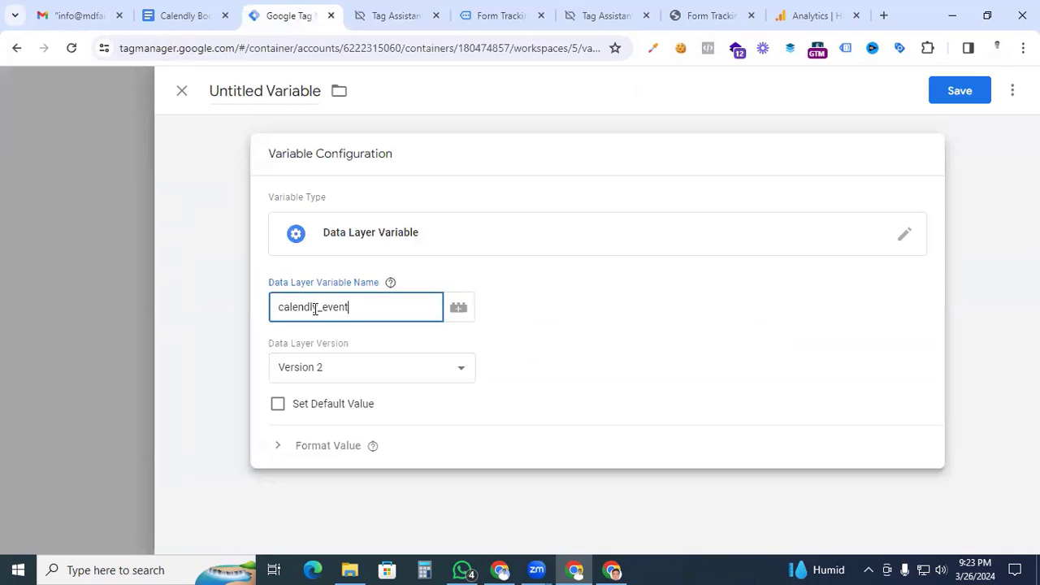
double_click(280, 89)
key(ctrl+a)
text(dlv - Calendly event)
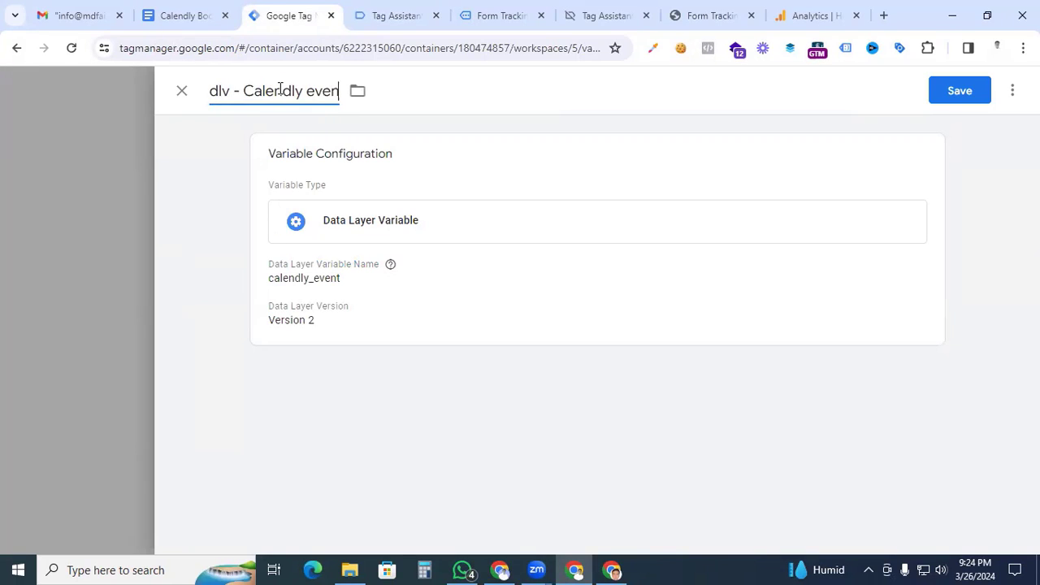
click(960, 91)
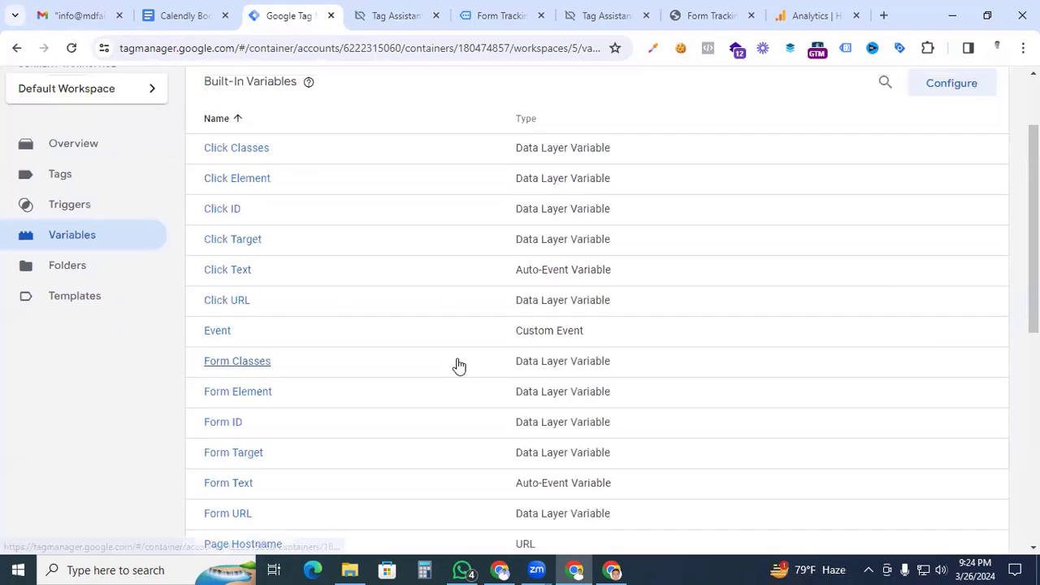
- Create a new tag of type Google Analytics: GA4 Event
click(111, 180)
click(980, 194)
click(598, 246)
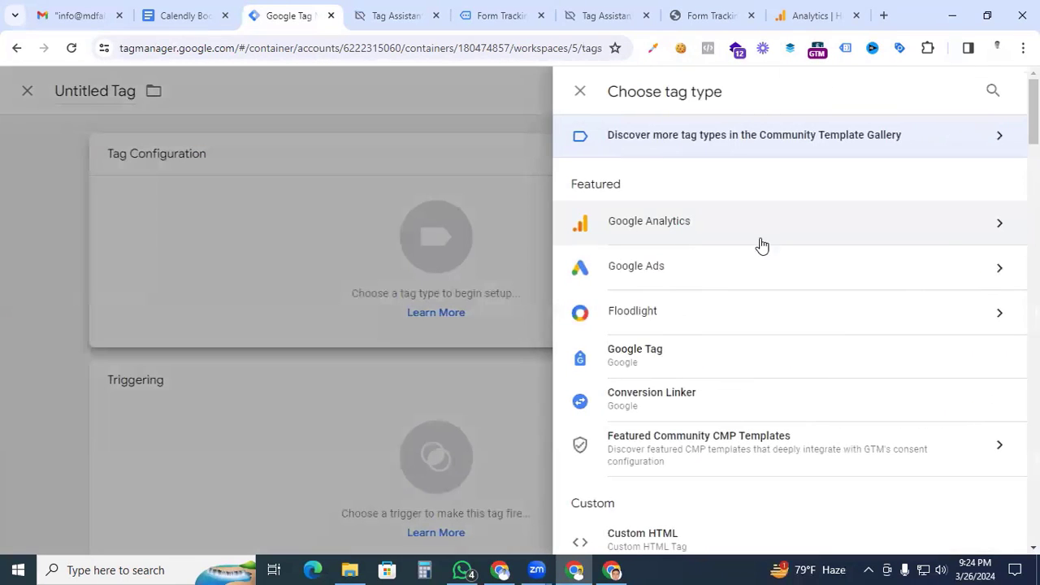
click(966, 234)
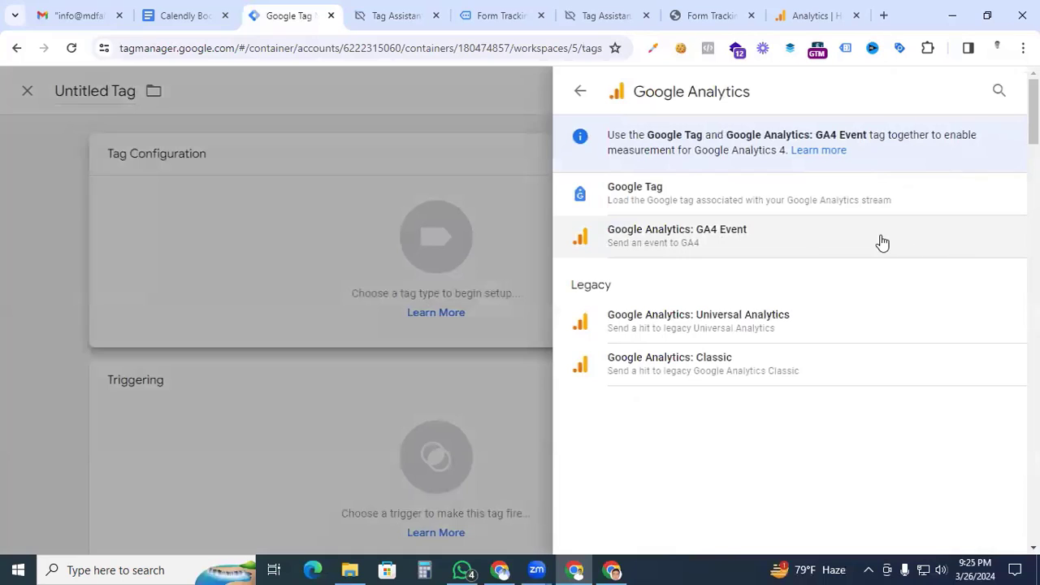
click(723, 253)
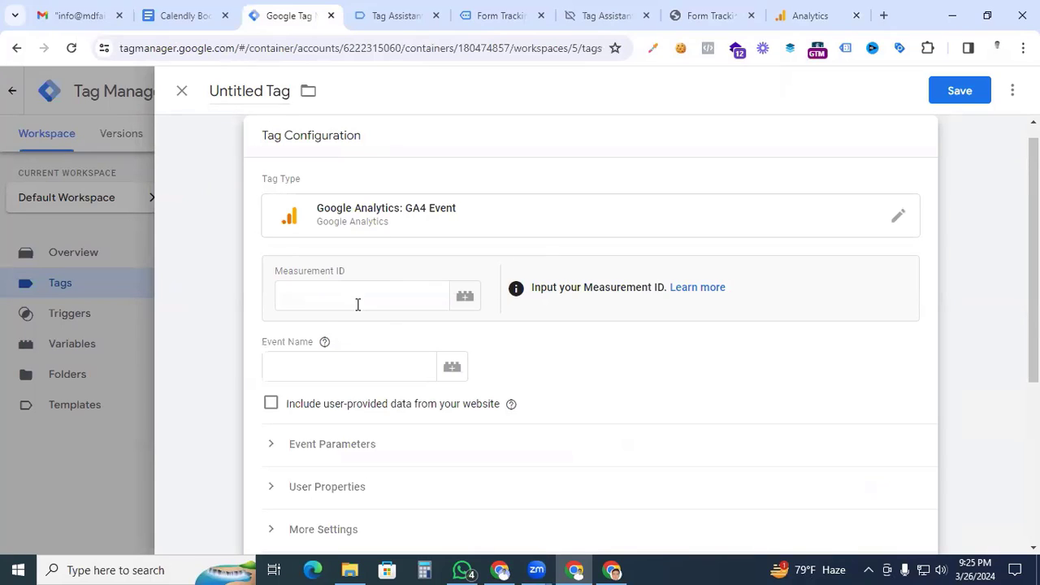
click(813, 12)
- Copy the web stream's Measurement ID from Google Analytics Admin > Data streams
key(alt+Left)
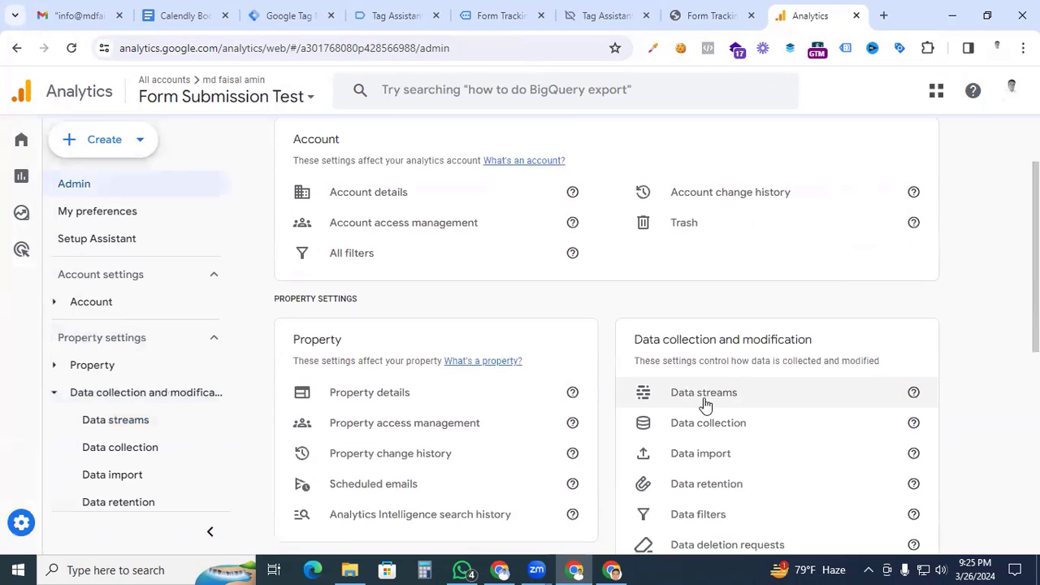
scroll(639, 406, down, 2)
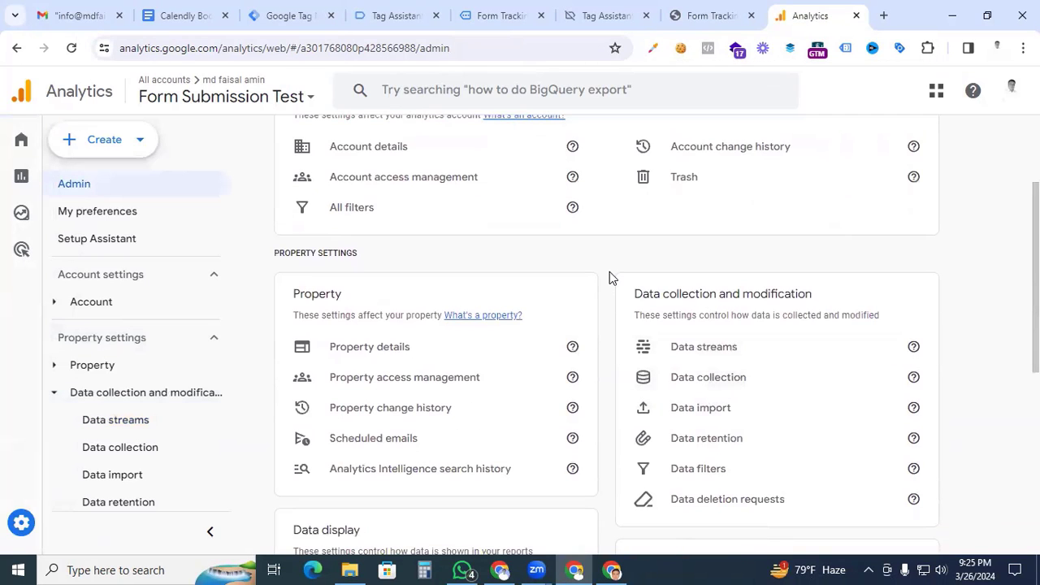
click(707, 350)
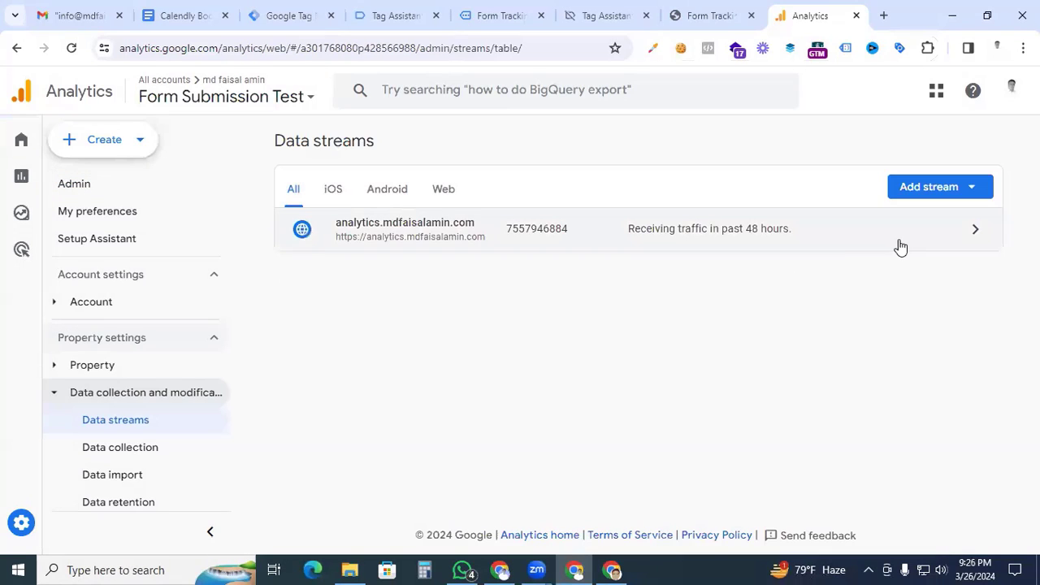
click(902, 246)
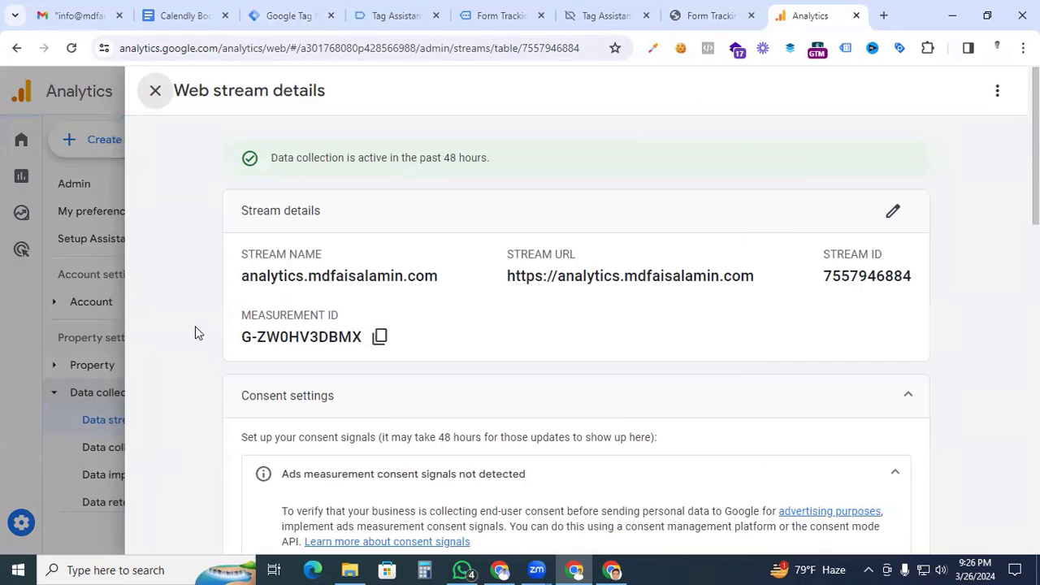
click(380, 337)
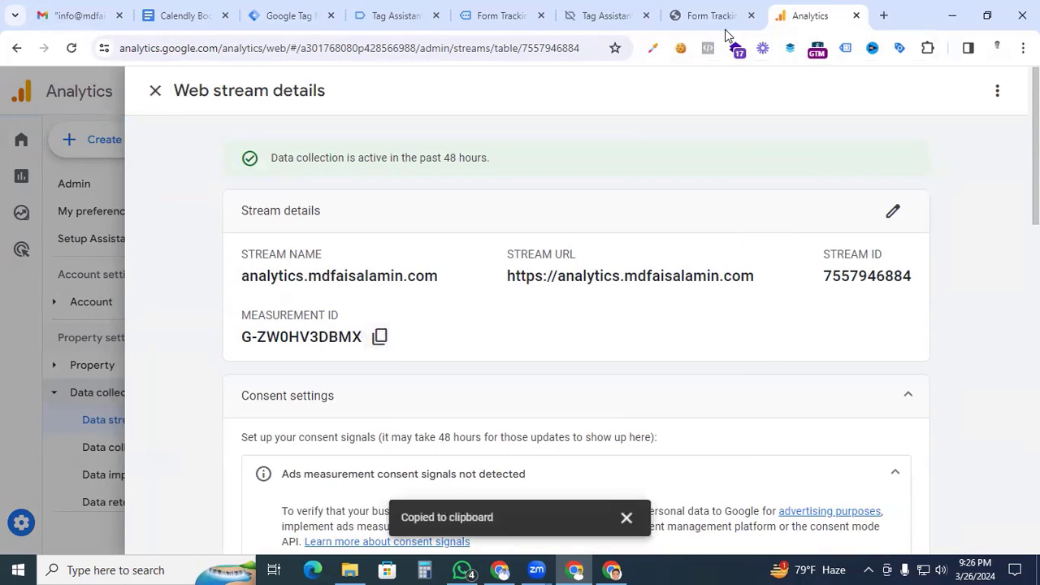
click(295, 14)
click(330, 294)
- Paste the Measurement ID and enter 'calendly' from Tag Assistant as the event name
key(ctrl+v)
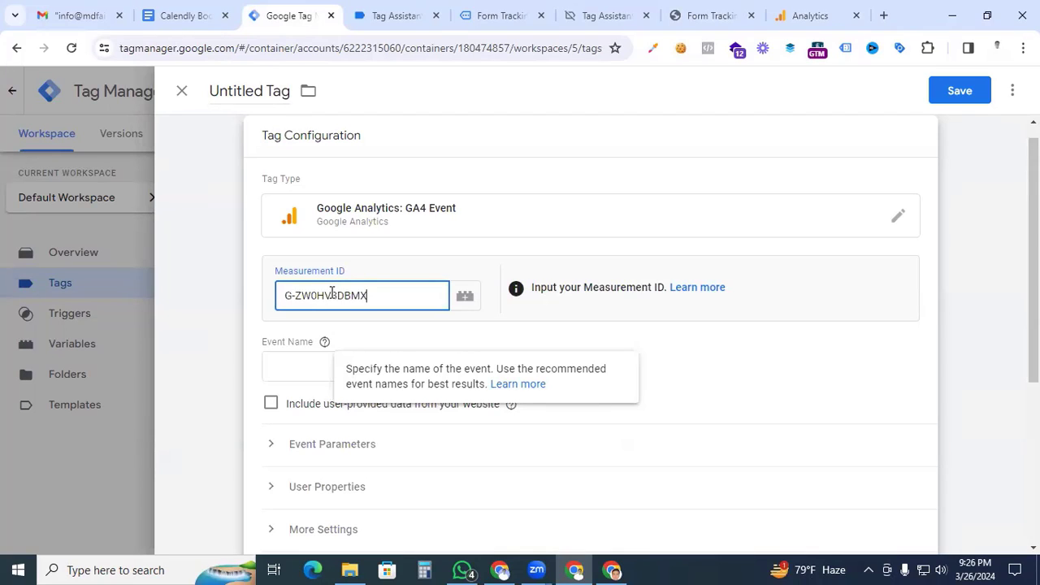
click(284, 371)
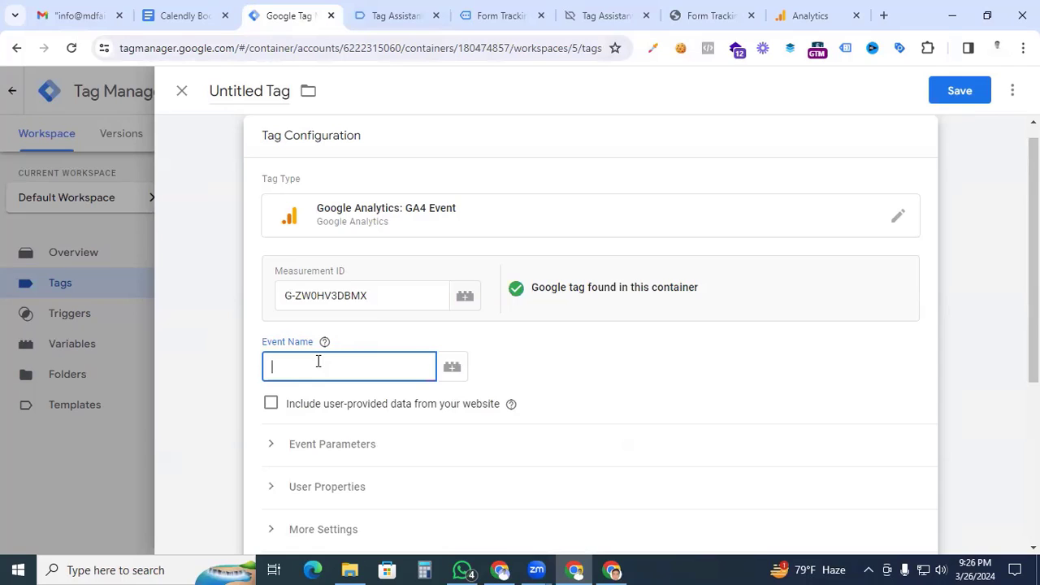
click(392, 18)
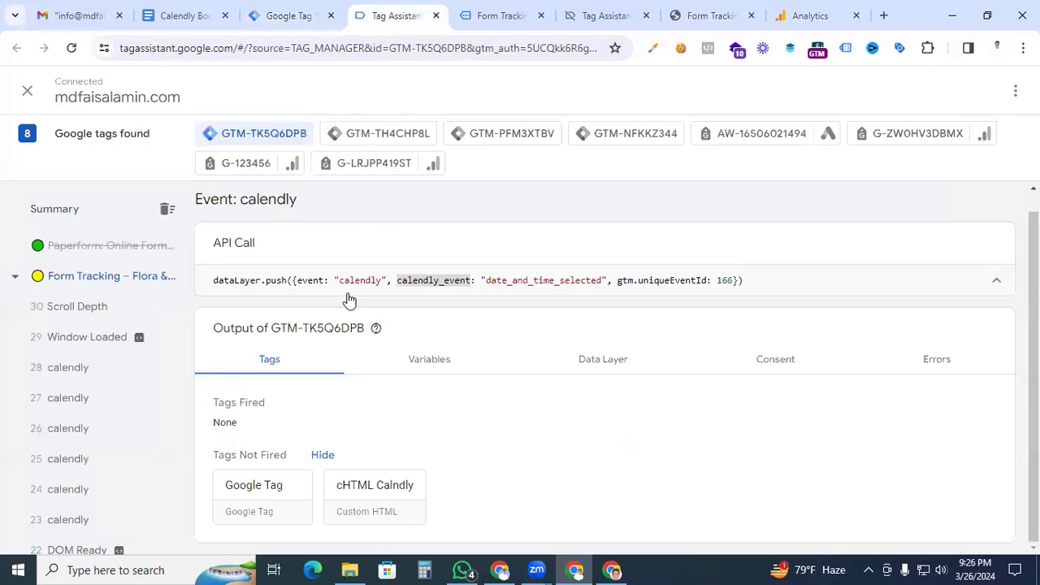
drag(340, 284, 384, 283)
key(ctrl+shift+Tab)
click(302, 372)
key(ctrl+v)
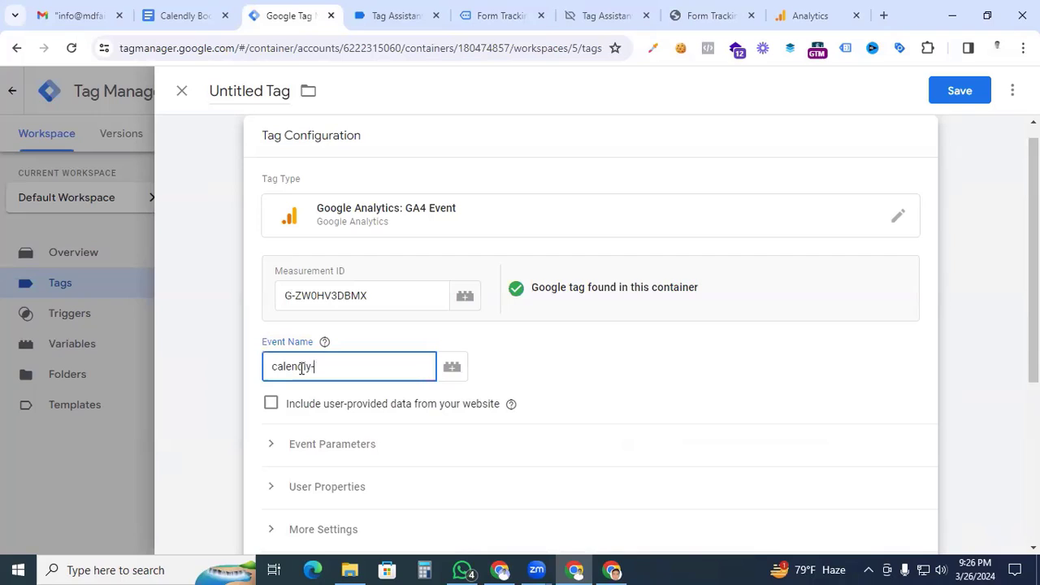
- Append the dlv - Calendly event variable, giving calendly-{{dlv - Calendly event}}
text({{)
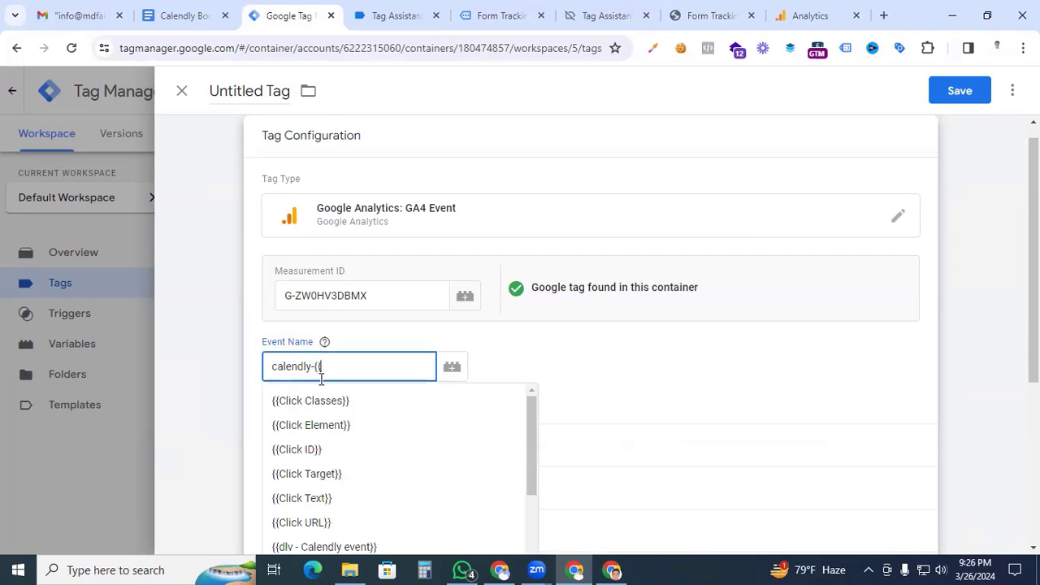
scroll(332, 442, down, 3)
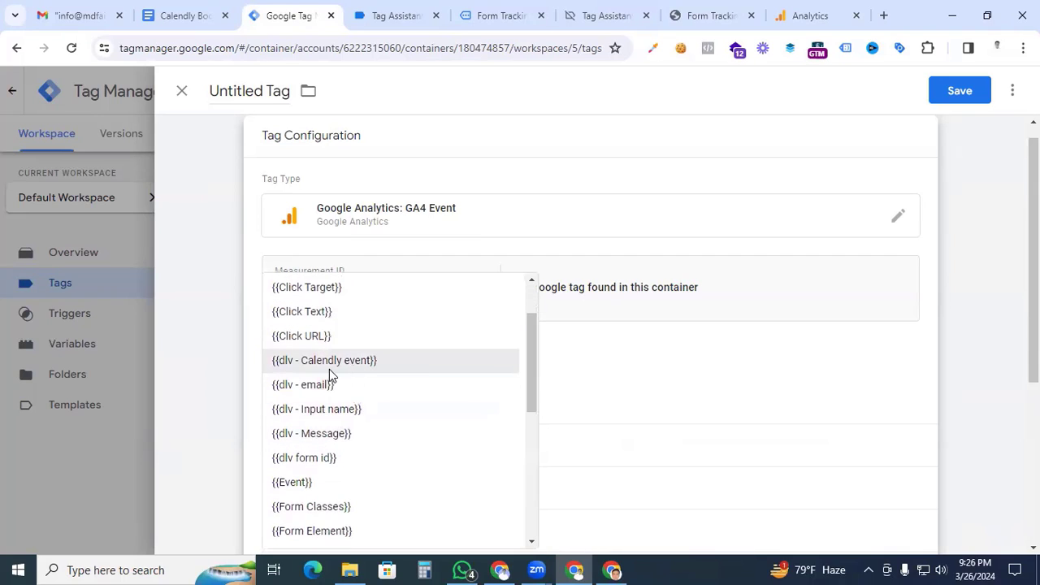
click(340, 362)
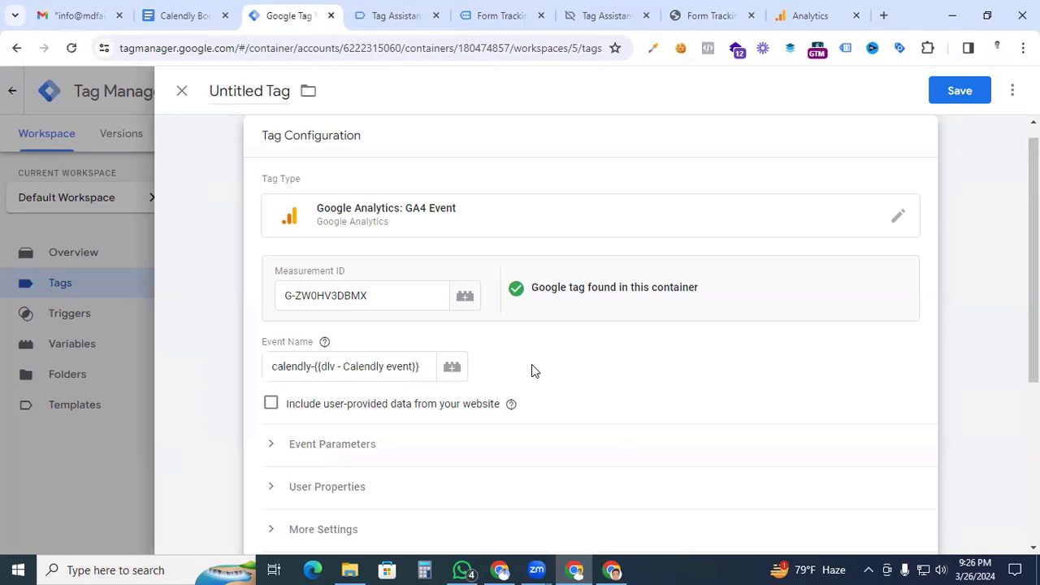
scroll(531, 371, down, 4)
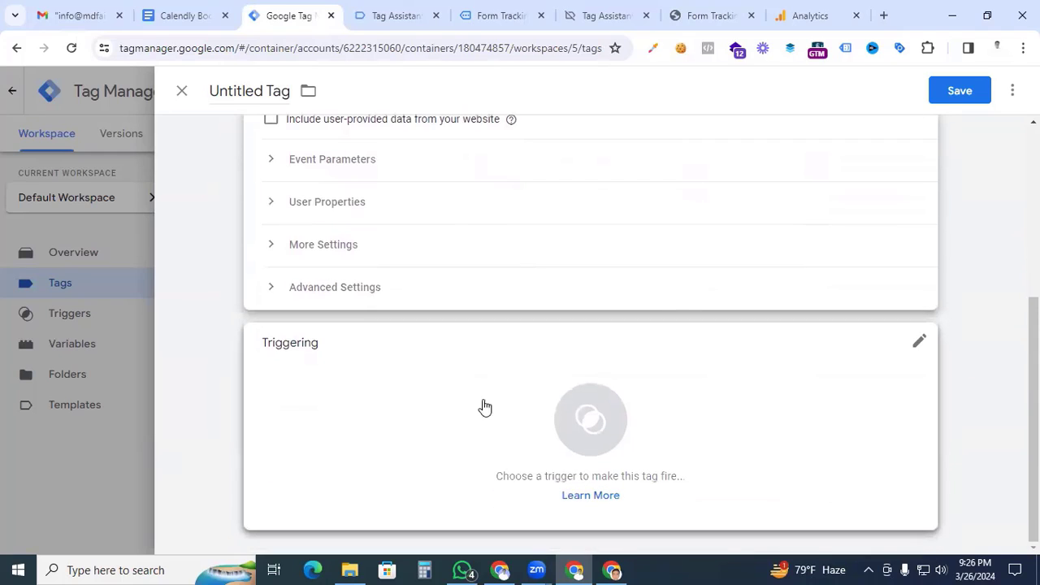
- Start a new Custom Event trigger from the tag's Triggering card
click(584, 437)
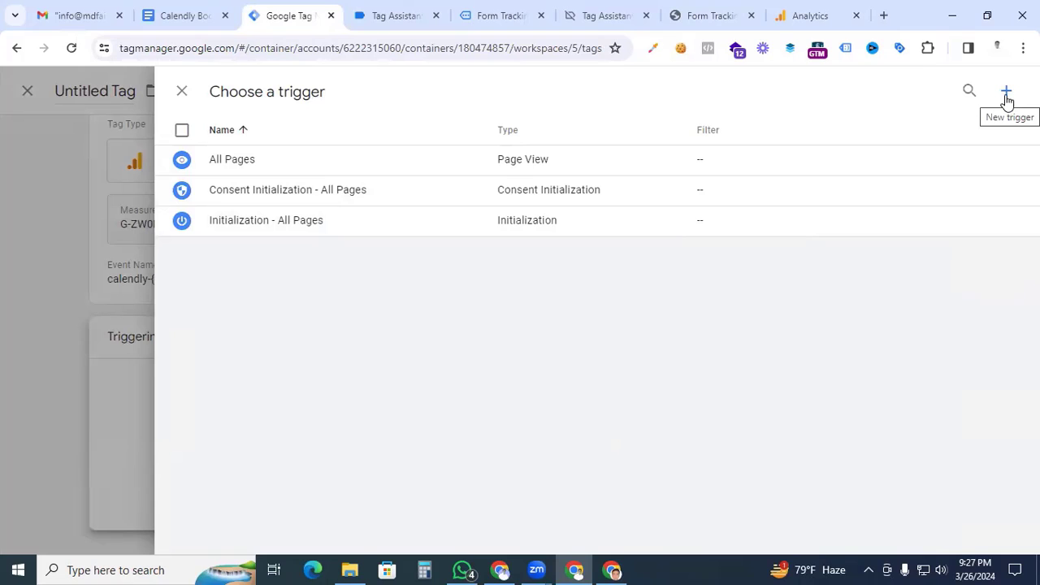
click(1006, 93)
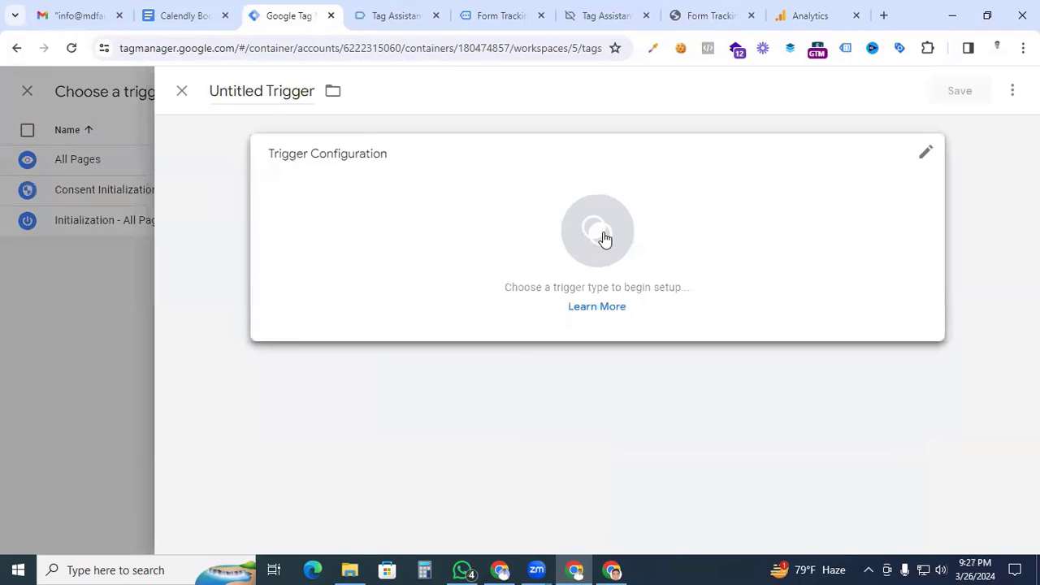
scroll(665, 381, down, 5)
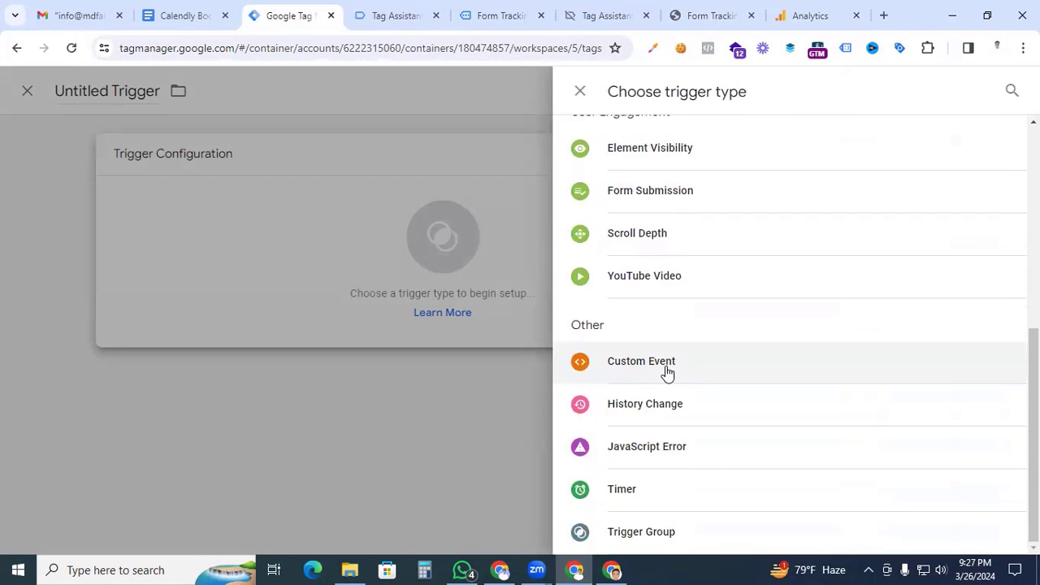
click(648, 372)
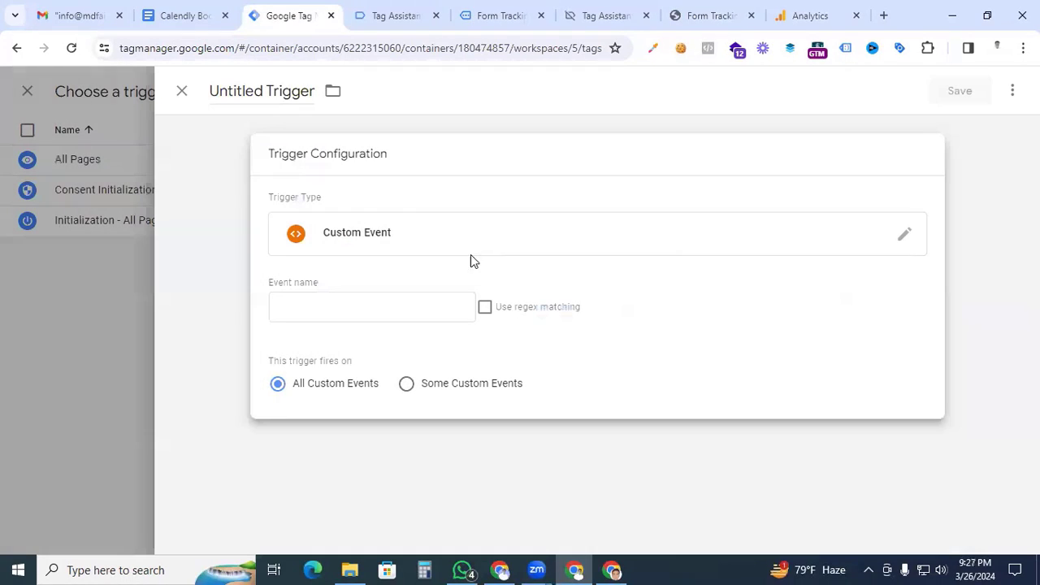
- Set the trigger's event name to 'calendly', name it 'Event - Calendly', and save
click(396, 14)
double_click(347, 281)
key(ctrl+c)
key(ctrl+shift+Tab)
key(ctrl+v)
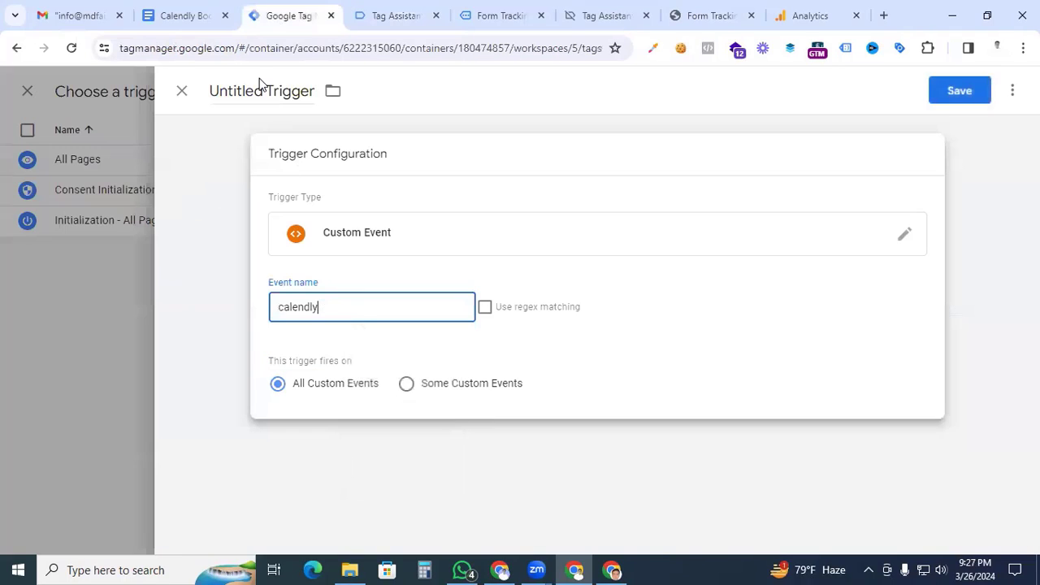
click(260, 91)
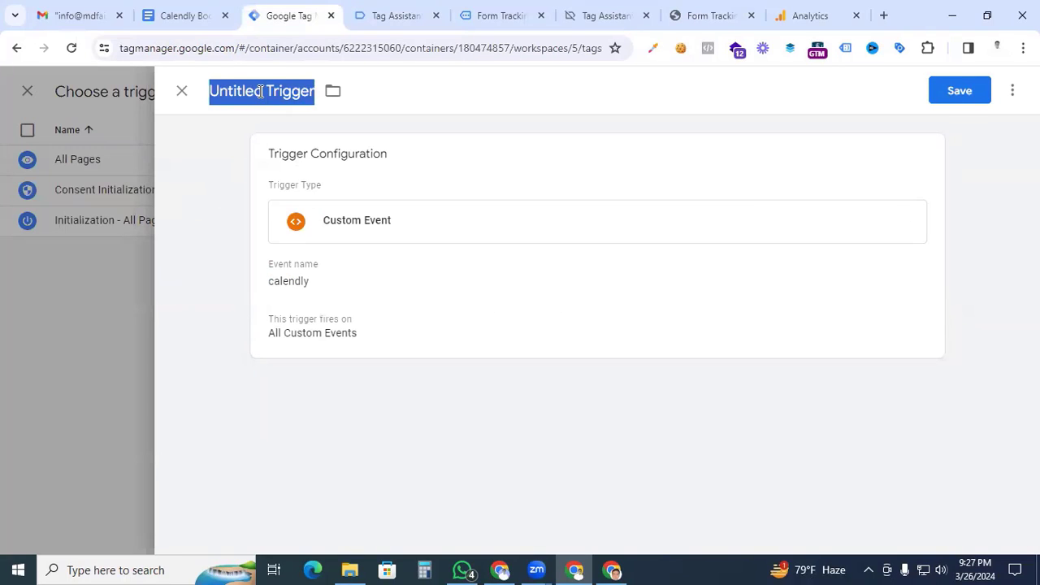
text(Event - Calendly)
click(956, 93)
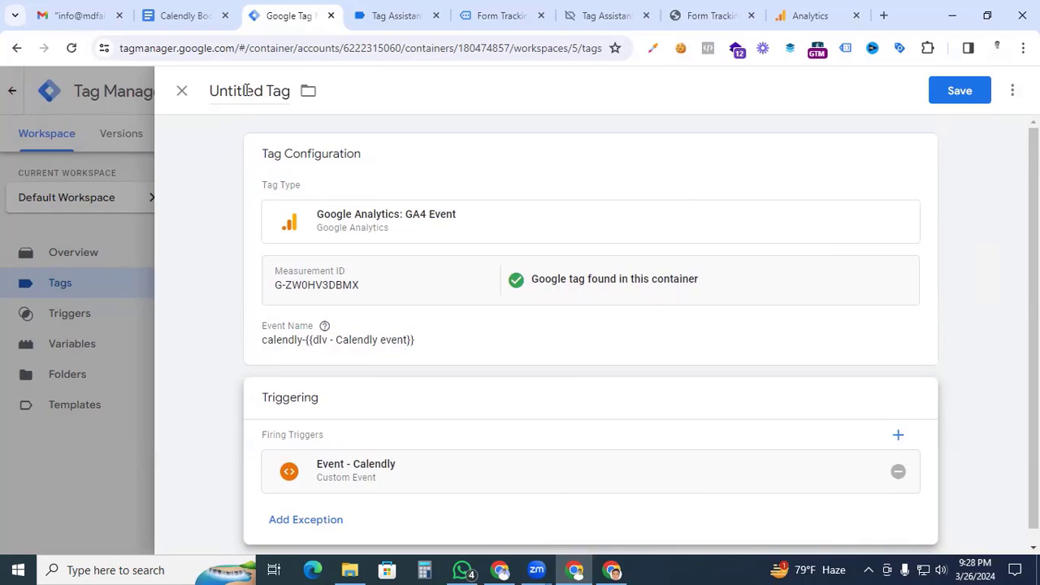
- Name the tag 'GA4 - Calendly Events' and save it with the Event - Calendly trigger
click(247, 90)
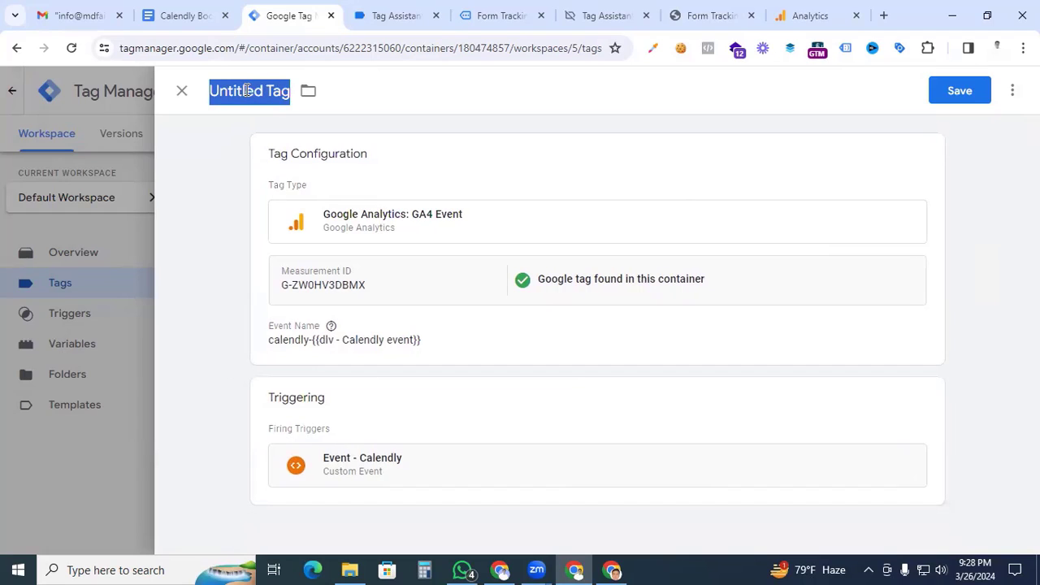
text(GA)
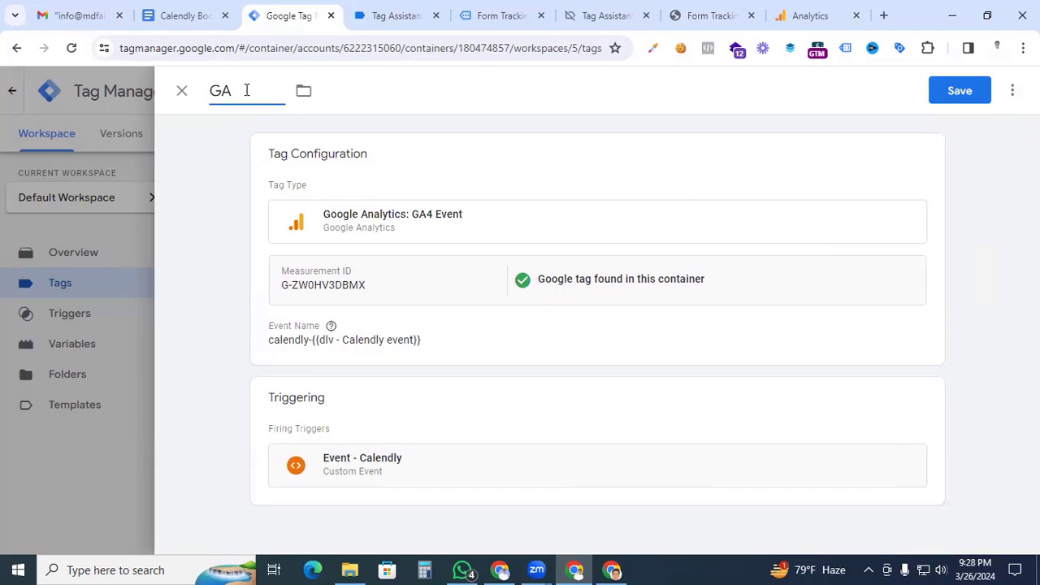
text(4 Calendly Events)
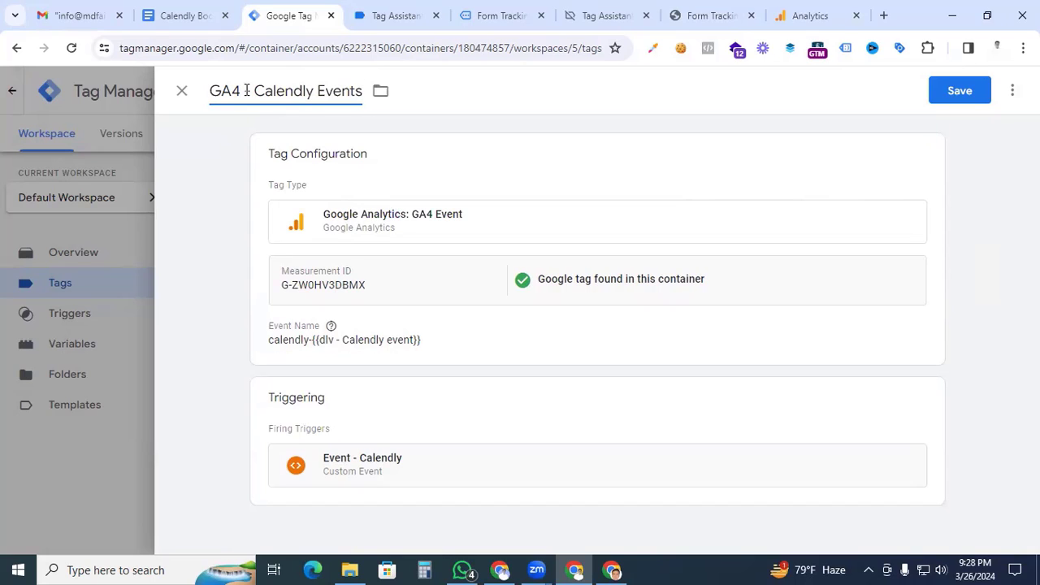
click(247, 90)
text(-)
click(960, 90)
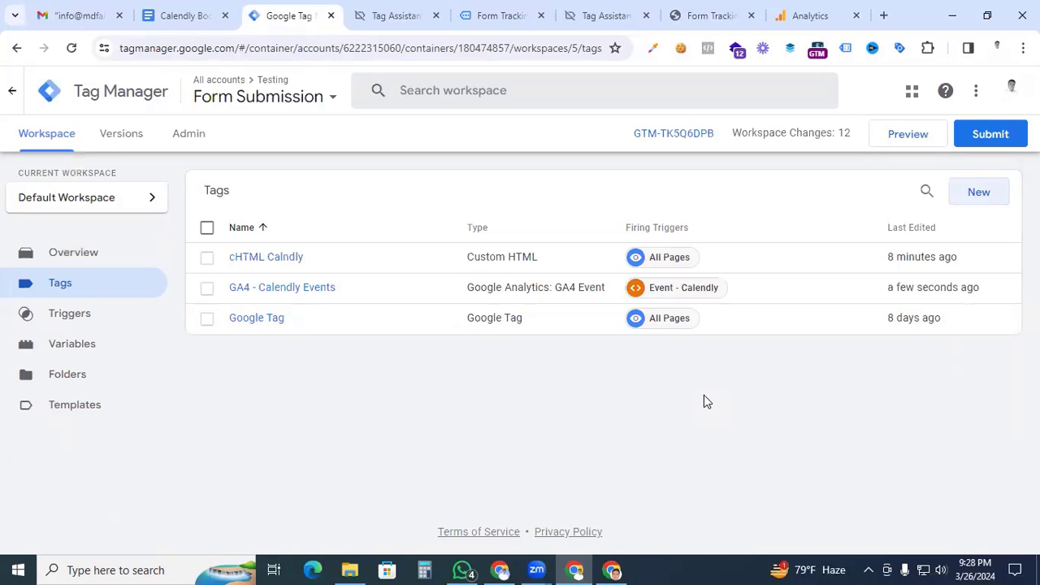
- Start a Preview debug session and go to the site's Form Tracking page
click(901, 135)
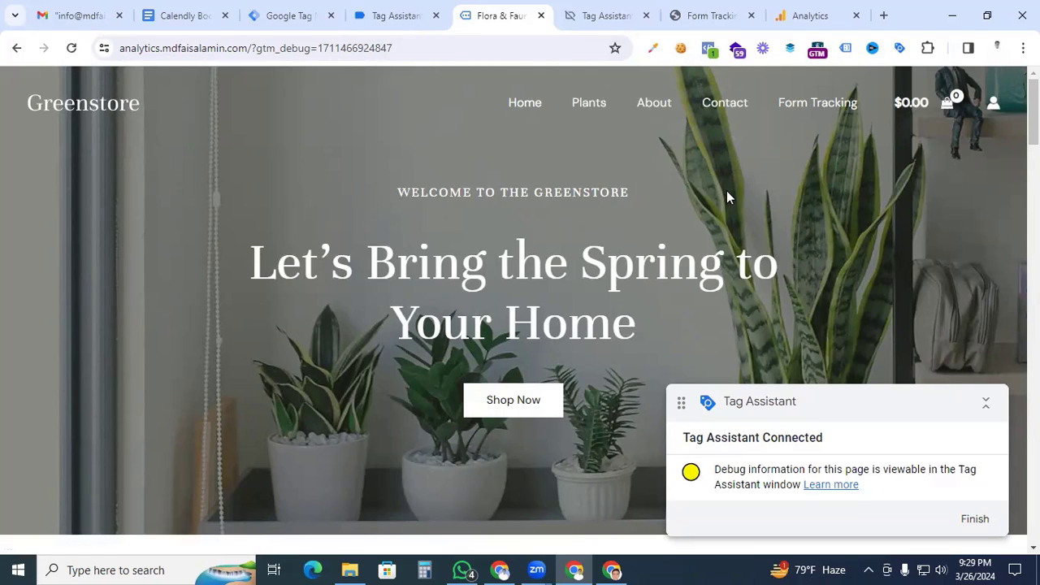
click(809, 108)
scroll(834, 241, down, 10)
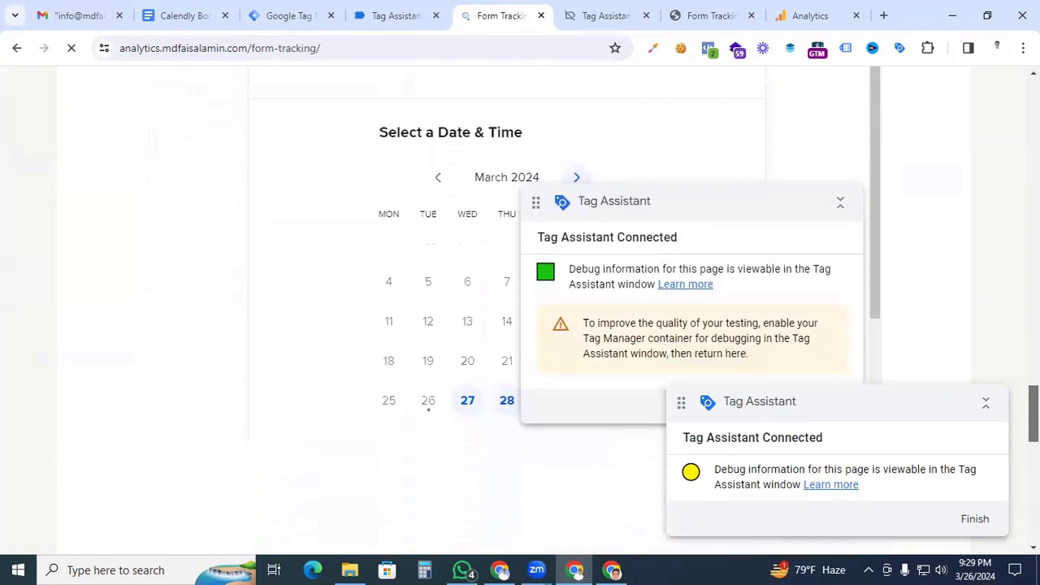
- Book March 29 at 9:30am using autofilled invitee details, then review fired tags in Tag Assistant
click(542, 404)
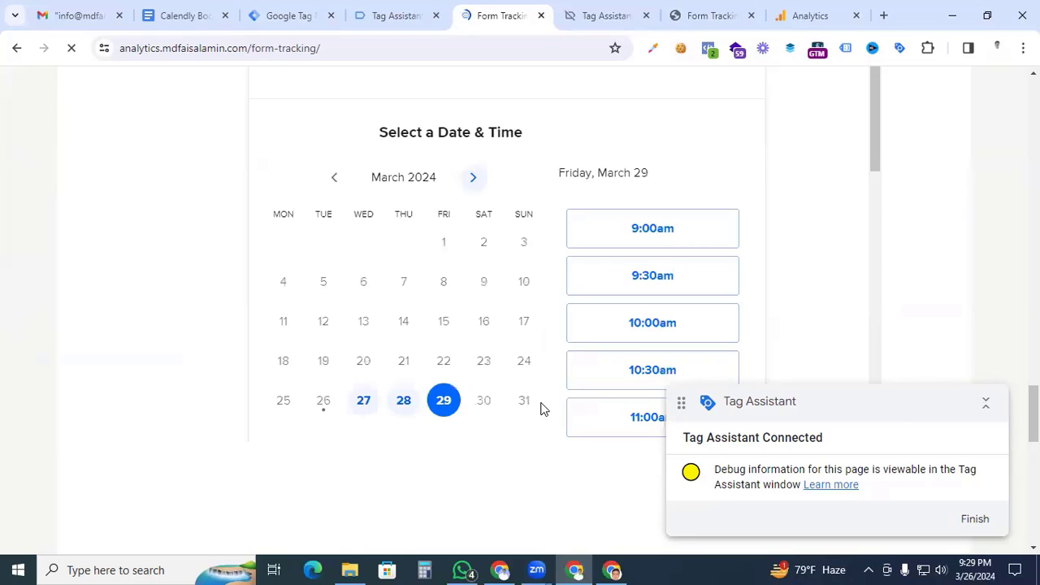
click(649, 278)
click(691, 279)
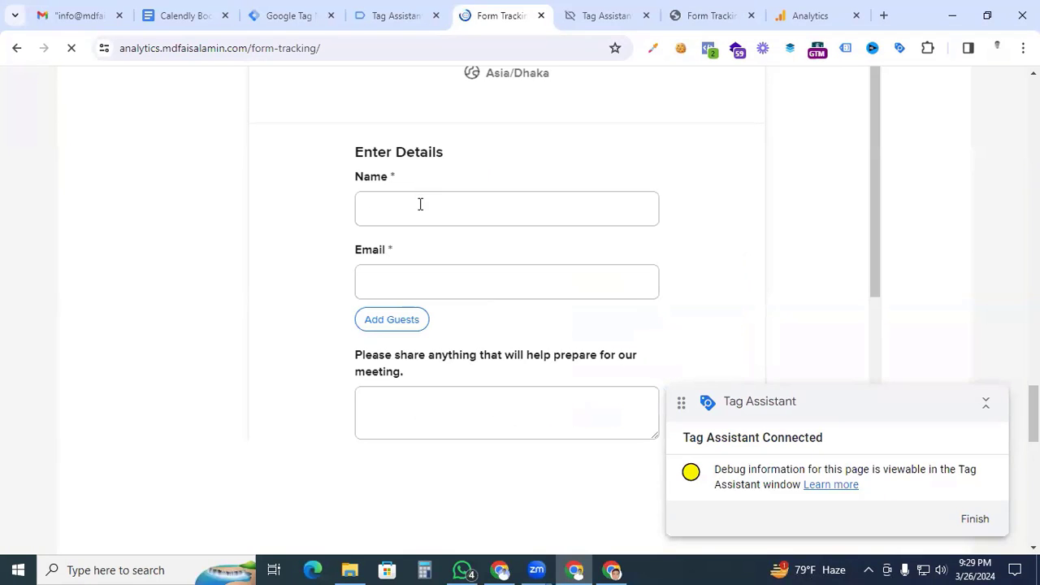
click(420, 204)
click(467, 255)
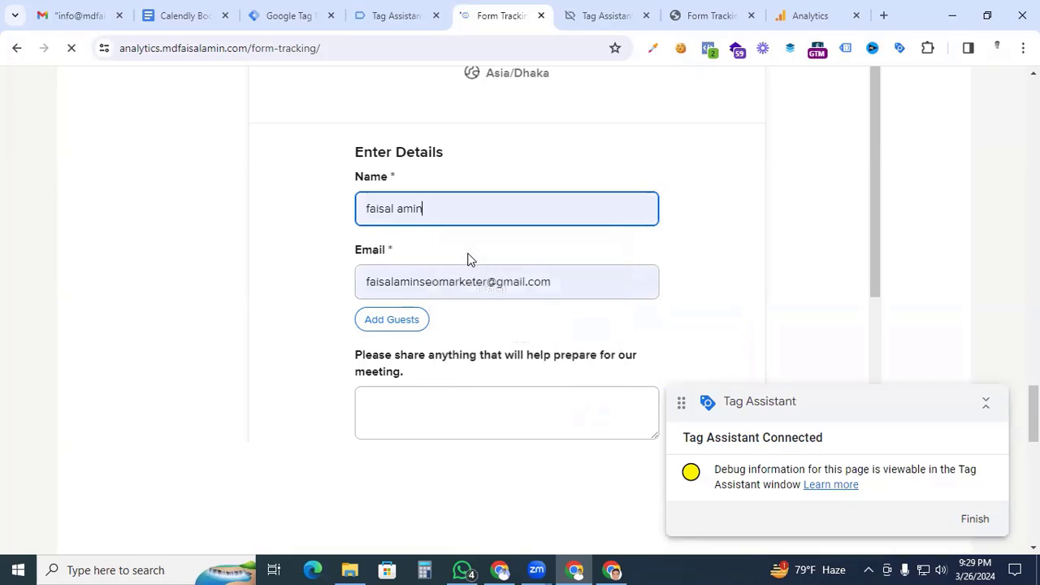
scroll(446, 404, down, 3)
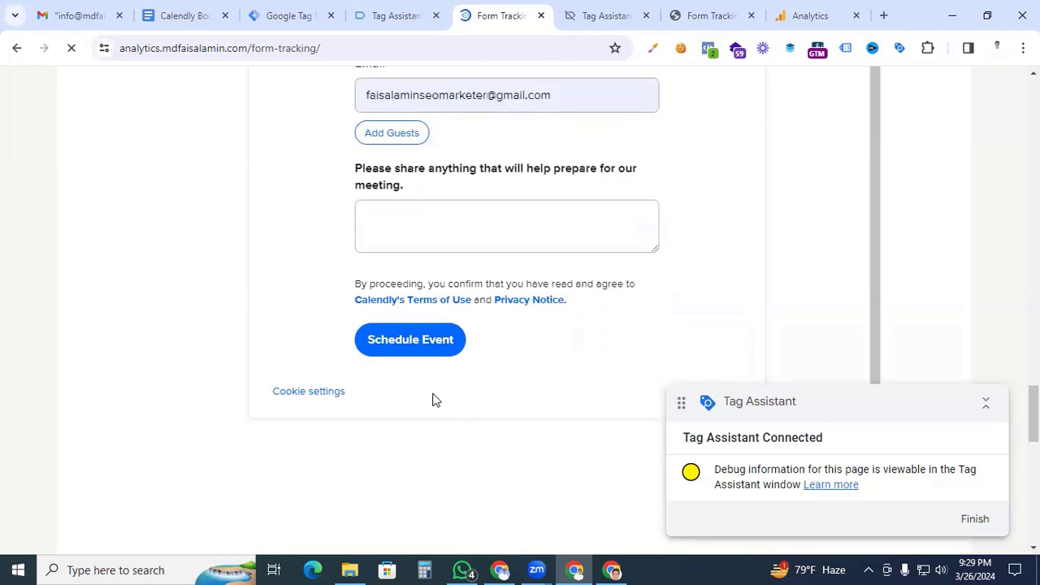
click(416, 343)
click(402, 16)
scroll(441, 434, down, 2)
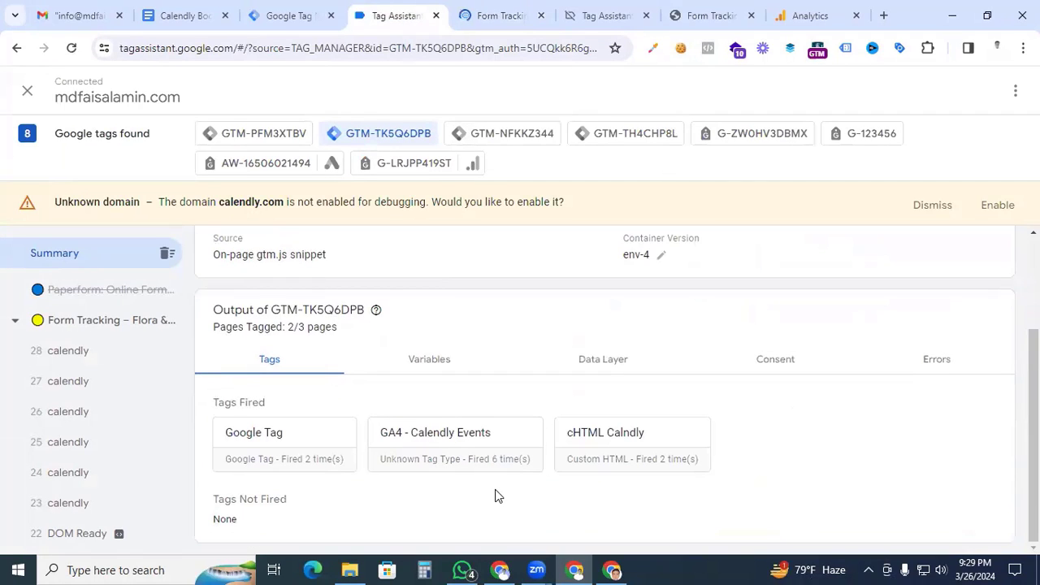
click(446, 456)
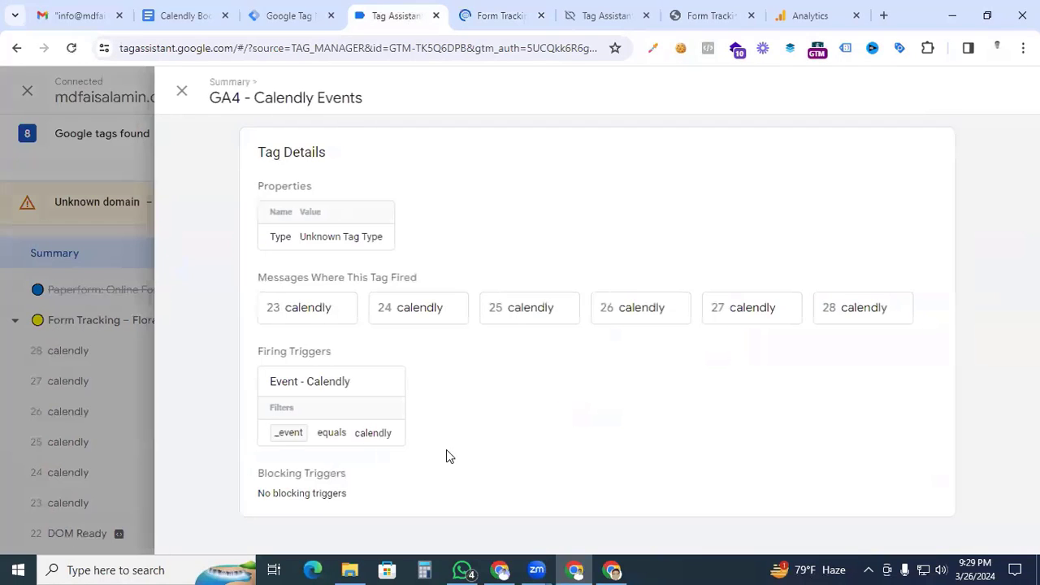
key(Escape)
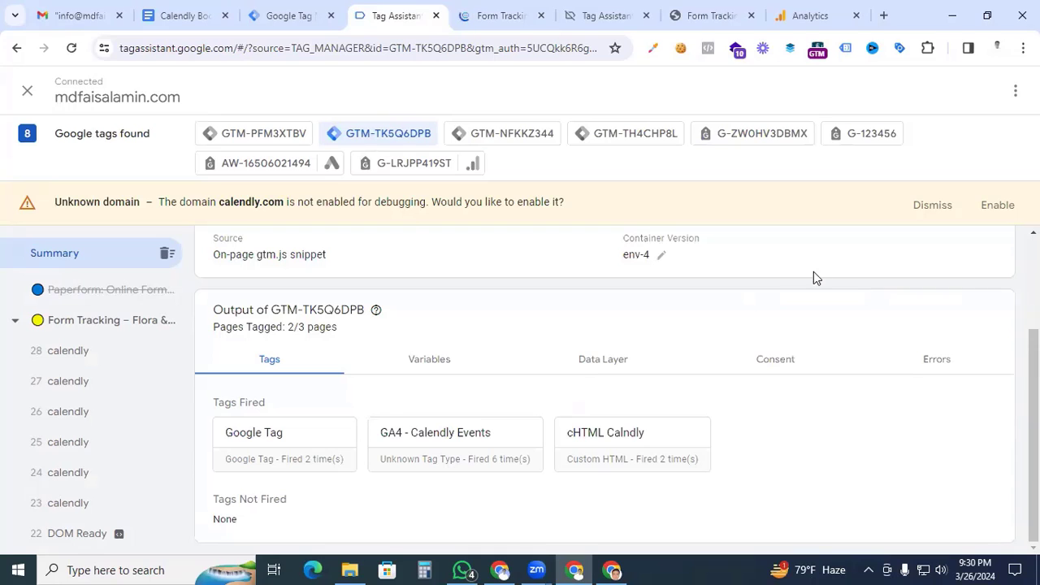
- Open Analytics DebugView and scroll the event stream to calendly-event_scheduled
click(803, 17)
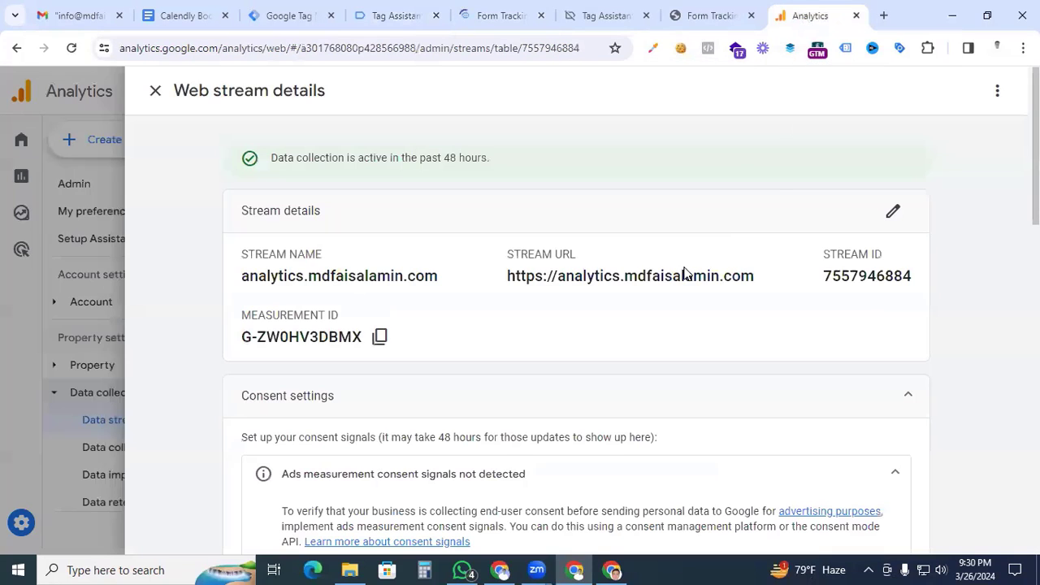
key(Escape)
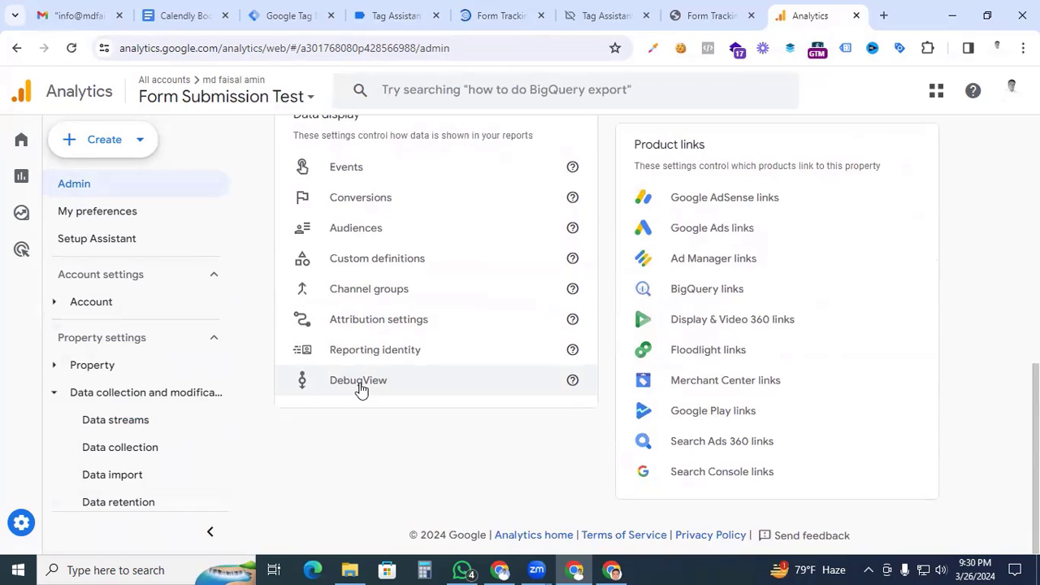
click(358, 382)
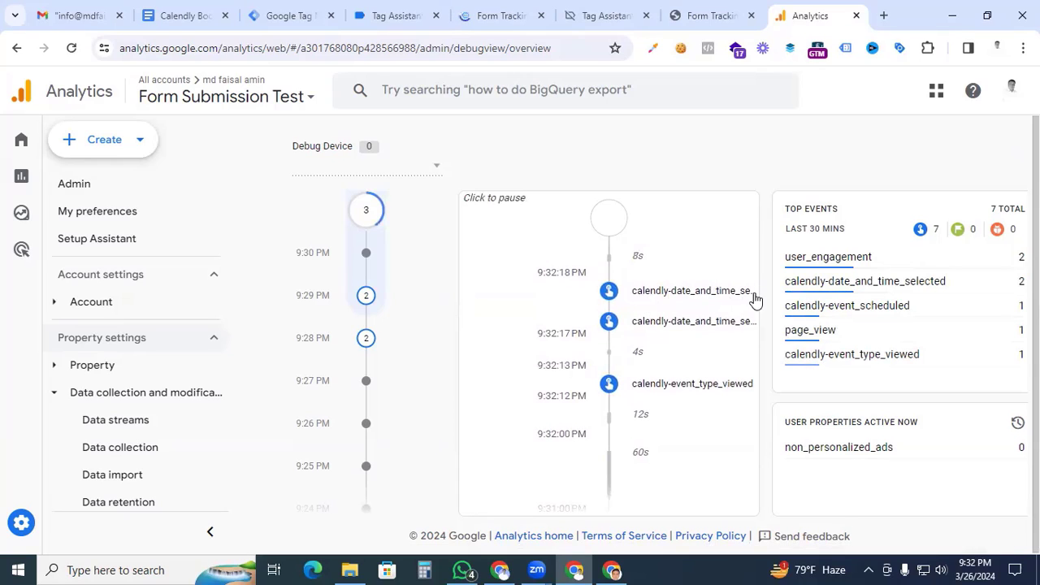
scroll(697, 334, down, 5)
scroll(696, 380, down, 1)
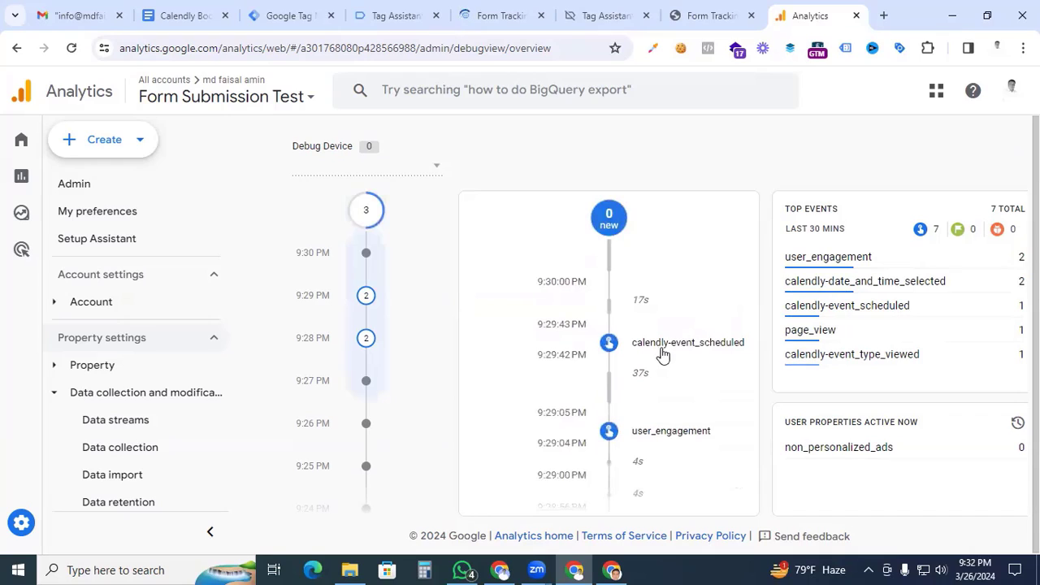